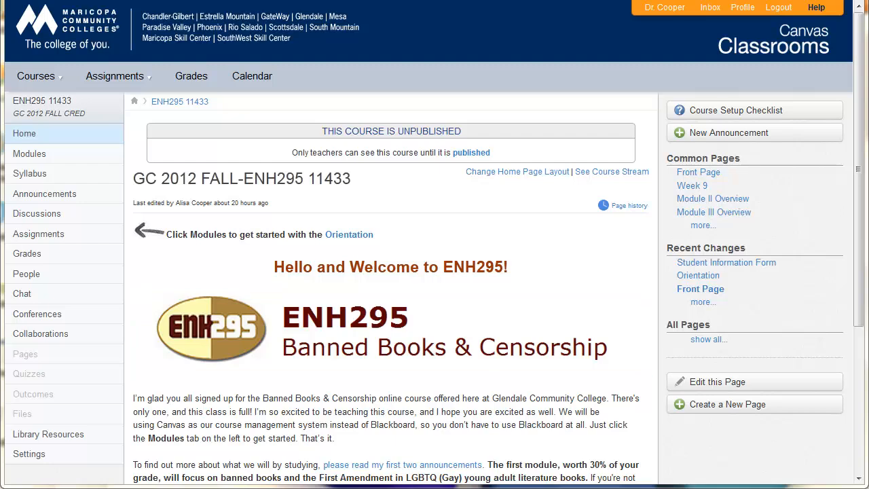
- Go to the ENH295 course's Orientation page with its nine getting-started tasks
{"action": "key", "text": "ctrl+Tab"}
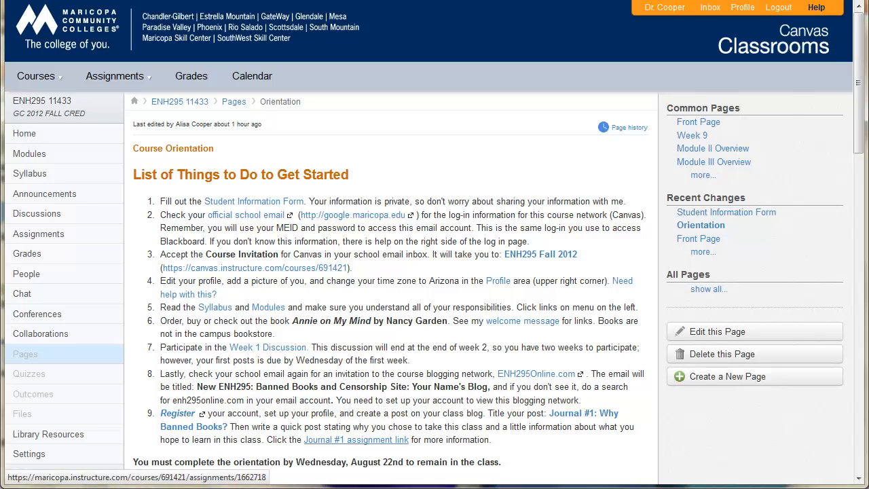
- Follow the Journal #1 assignment link, then switch to the Gmail inbox
{"action": "left_click", "coordinate": [362, 441]}
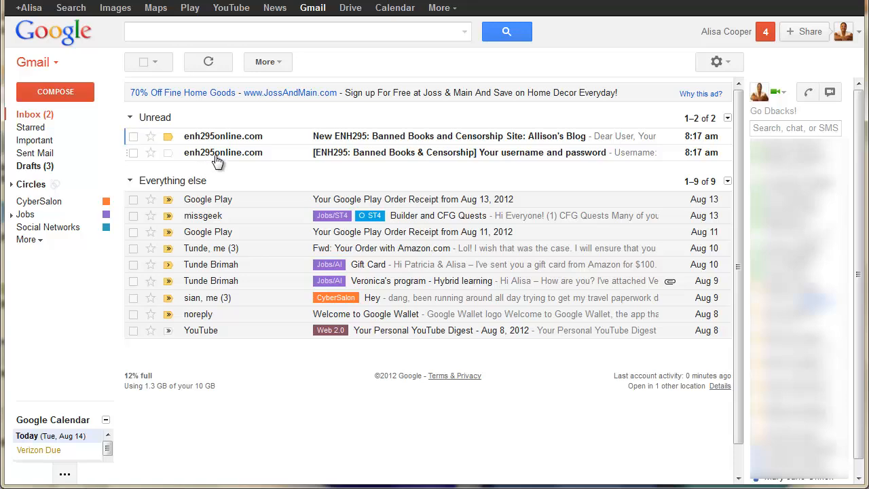
- Read the login username and password in the credentials email, then return to the inbox
{"action": "mouse_move", "coordinate": [218, 160]}
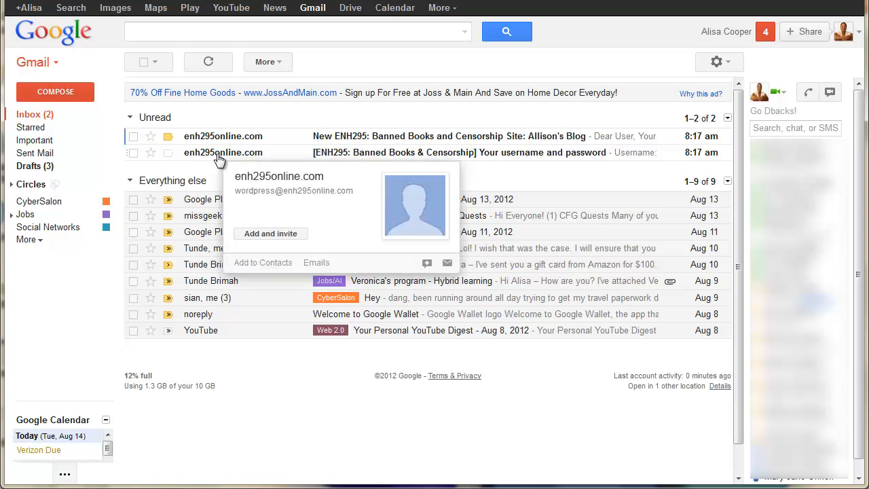
{"action": "left_click", "coordinate": [436, 155]}
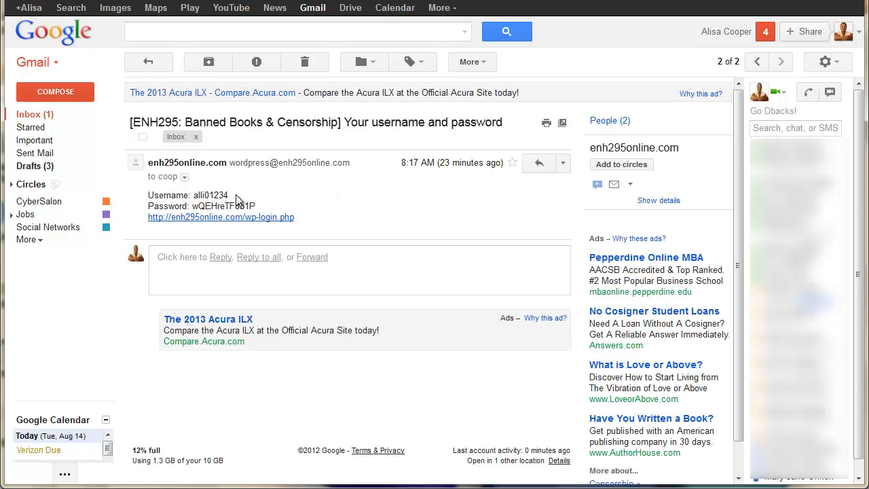
{"action": "left_click_drag", "start_coordinate": [228, 196], "coordinate": [194, 195]}
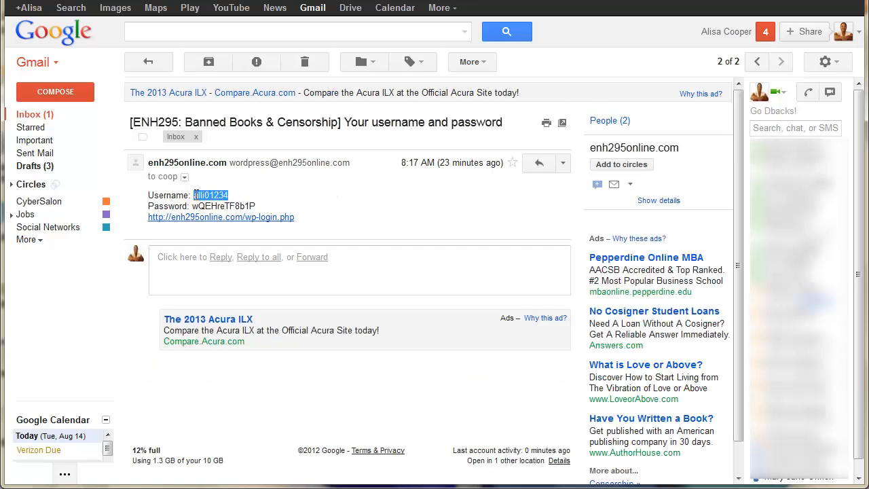
{"action": "left_click_drag", "start_coordinate": [258, 208], "coordinate": [192, 206]}
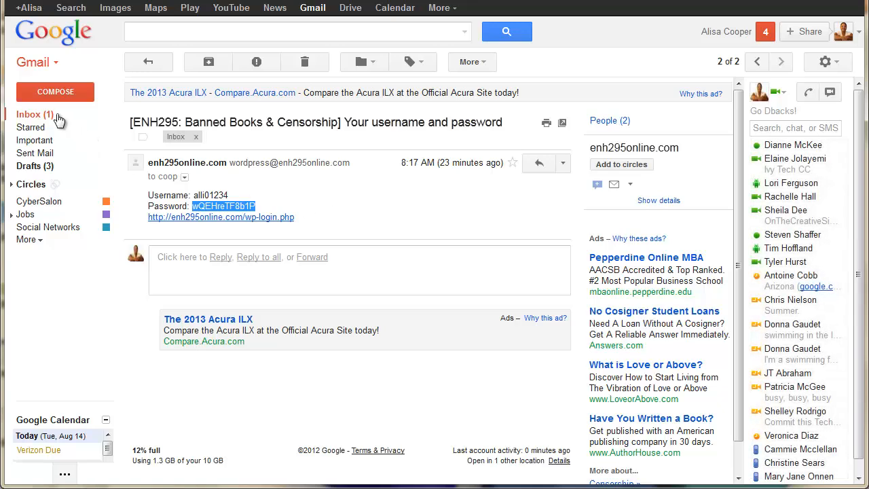
{"action": "left_click", "coordinate": [148, 65]}
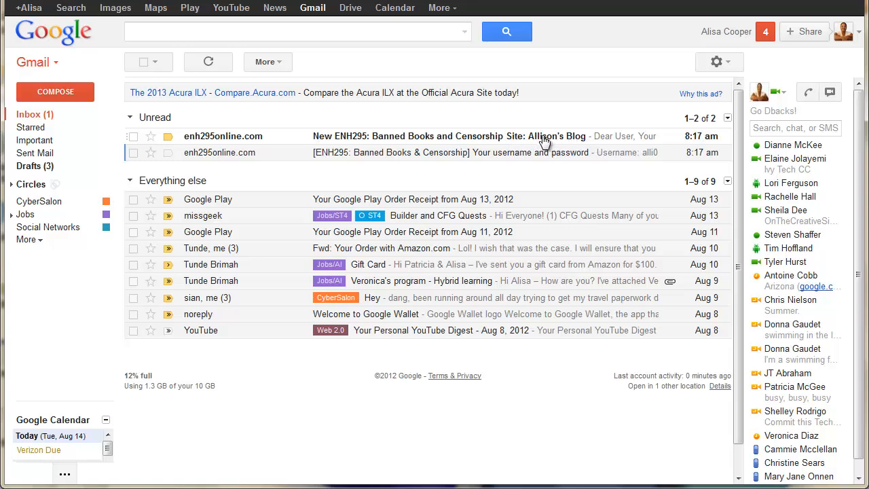
- Open the new ENH295 blog email, note the administrator password, and follow its login link
{"action": "left_click", "coordinate": [431, 137]}
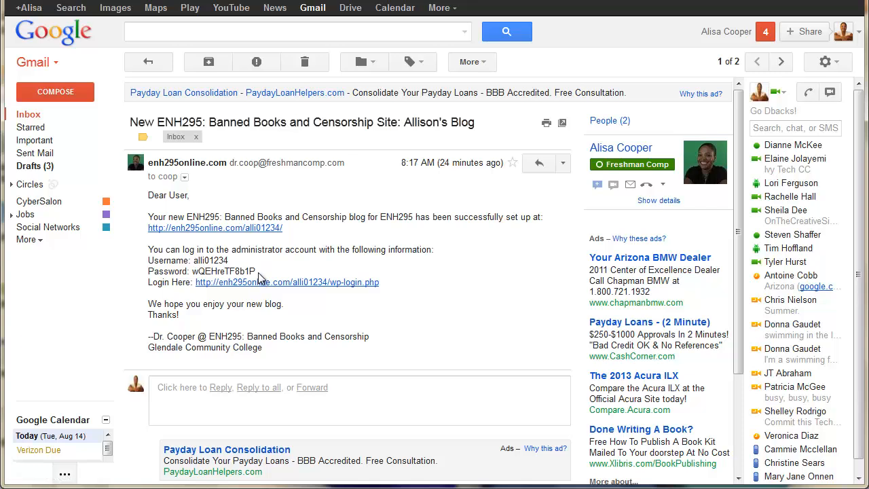
{"action": "left_click_drag", "start_coordinate": [256, 272], "coordinate": [195, 275]}
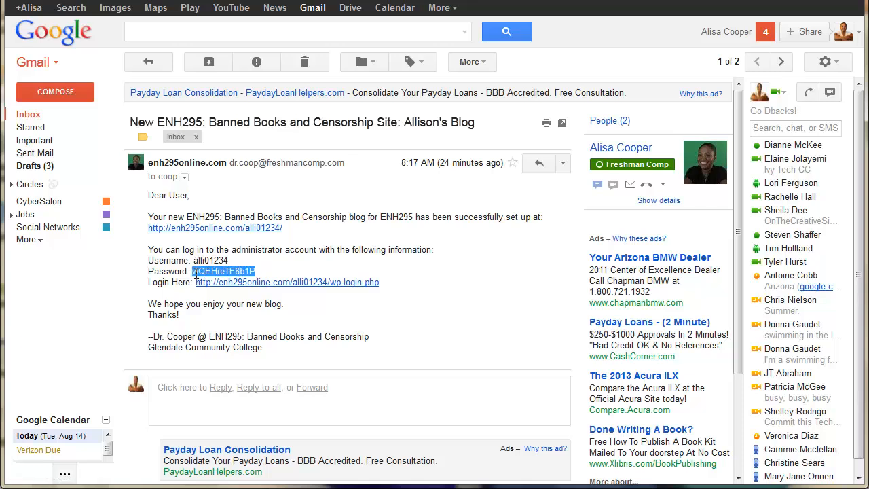
{"action": "left_click", "coordinate": [387, 248]}
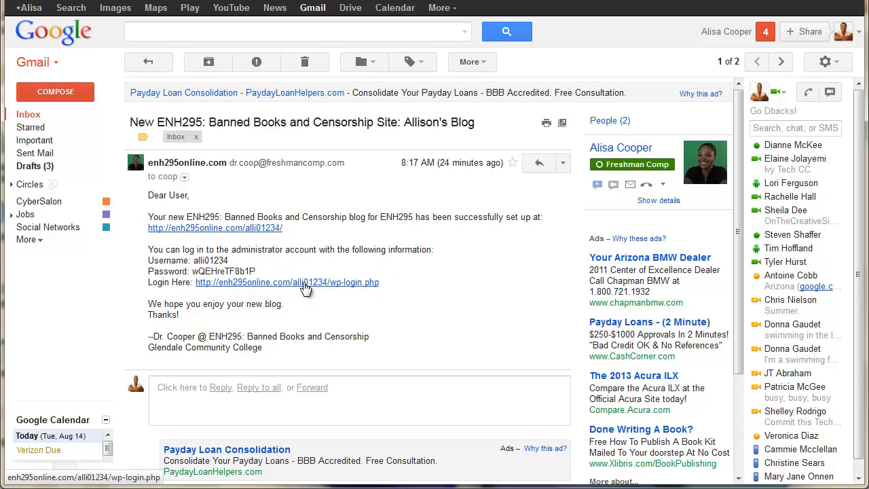
{"action": "left_click", "coordinate": [304, 288]}
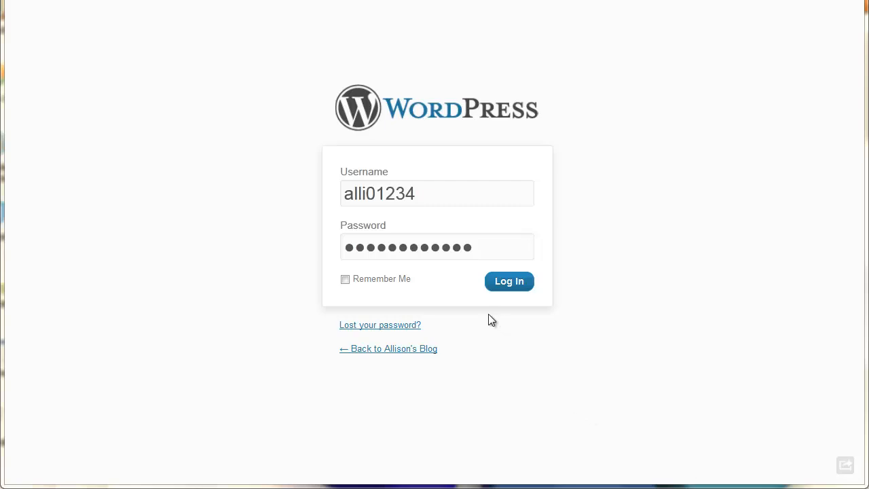
- Log in with the pre-filled credentials to reach the blog's Dashboard
{"action": "left_click", "coordinate": [491, 289]}
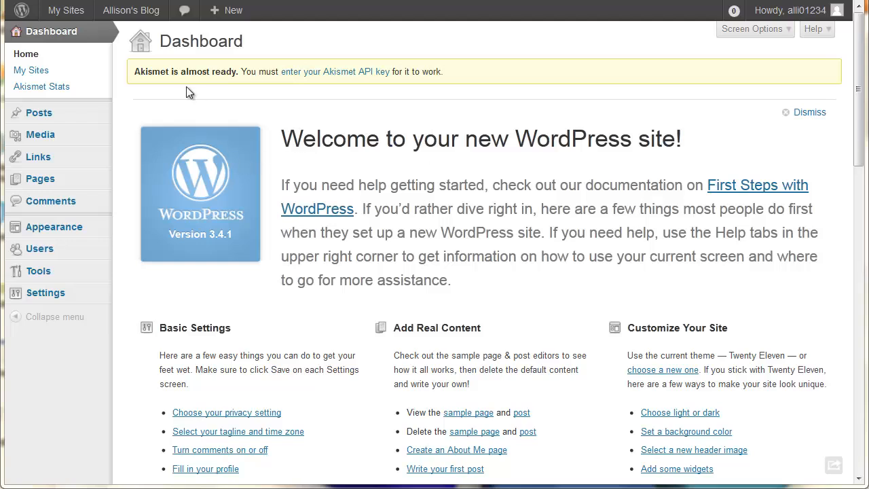
{"action": "mouse_move", "coordinate": [131, 11]}
{"action": "mouse_move", "coordinate": [226, 9]}
{"action": "mouse_move", "coordinate": [70, 15]}
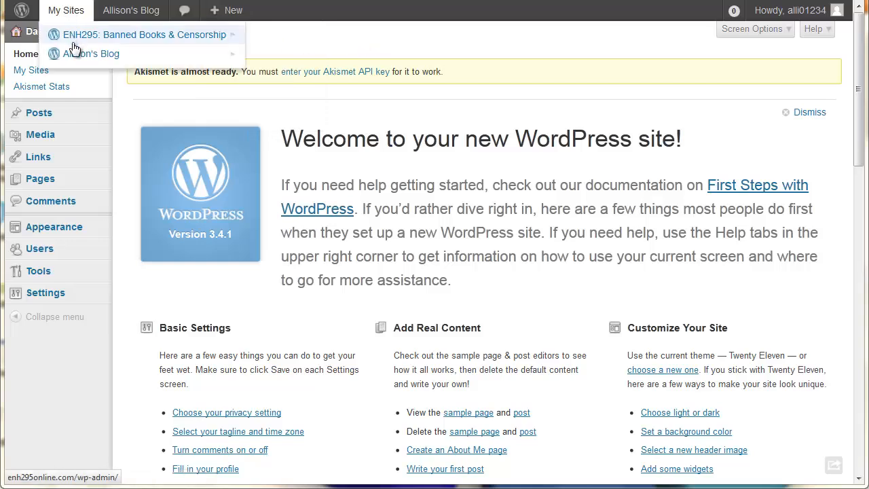
{"action": "mouse_move", "coordinate": [85, 40]}
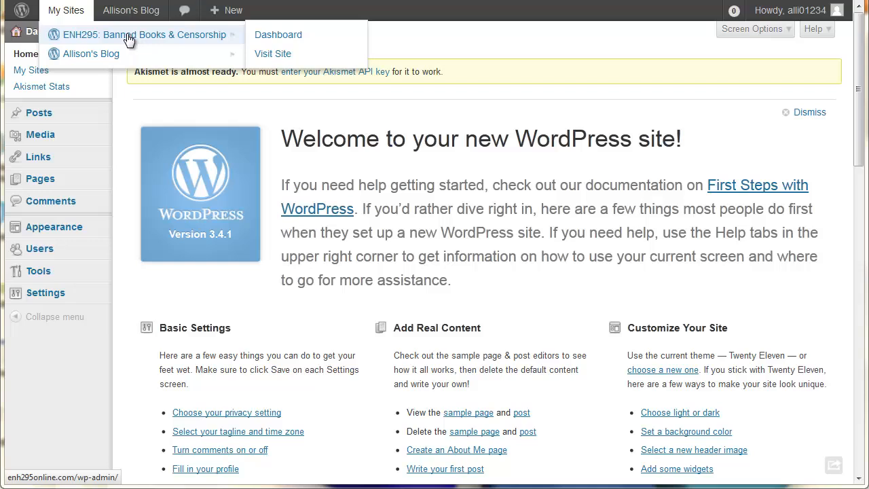
{"action": "mouse_move", "coordinate": [92, 61]}
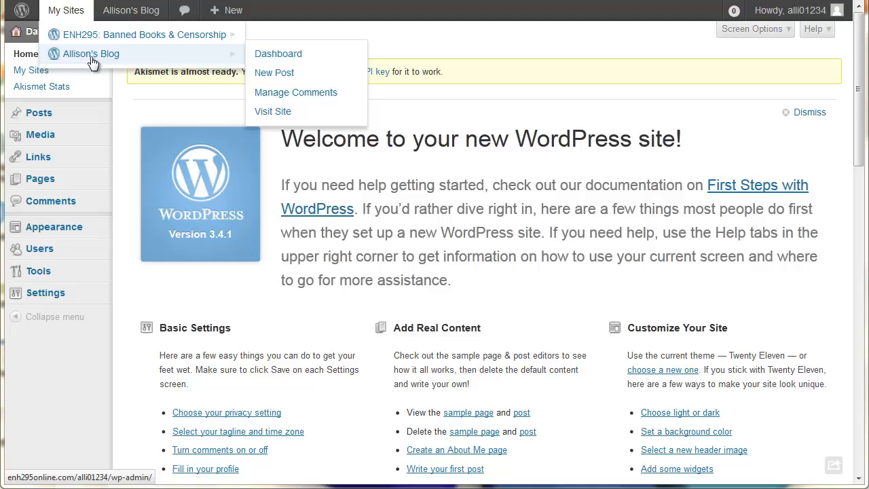
{"action": "mouse_move", "coordinate": [106, 116]}
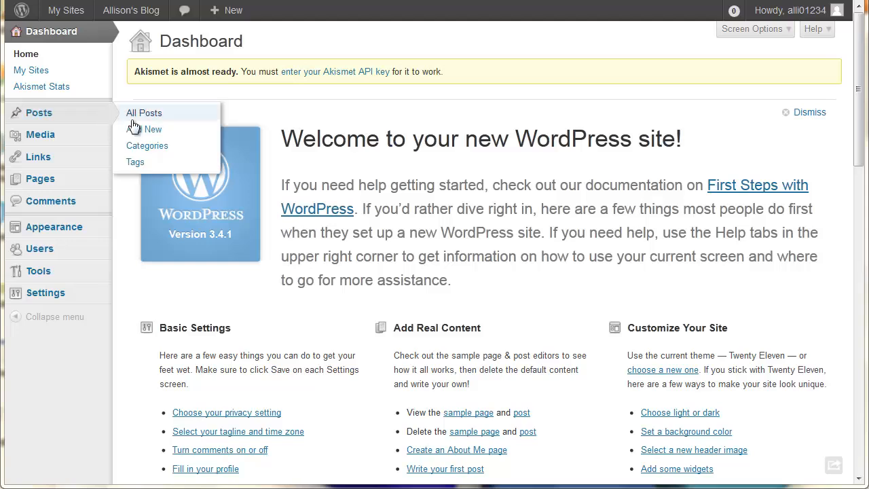
{"action": "mouse_move", "coordinate": [55, 257]}
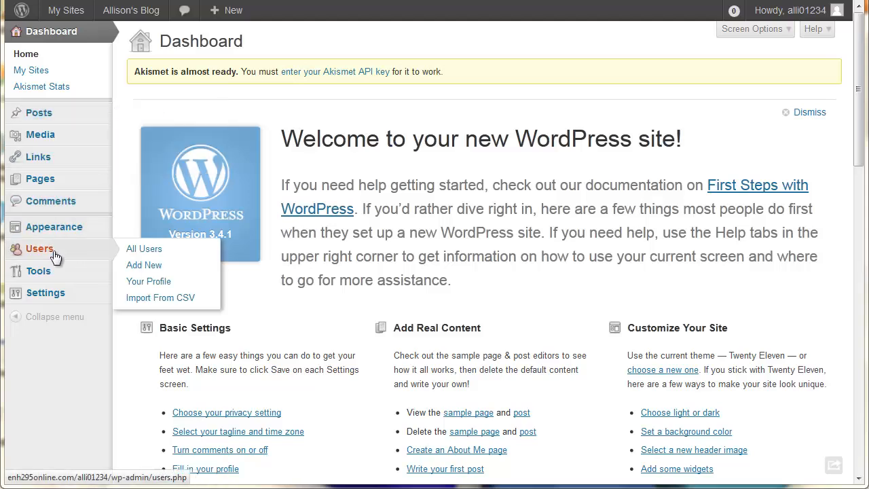
- On the profile, enter the user's first name, last name and nickname, and display the first name publicly
{"action": "left_click", "coordinate": [138, 281]}
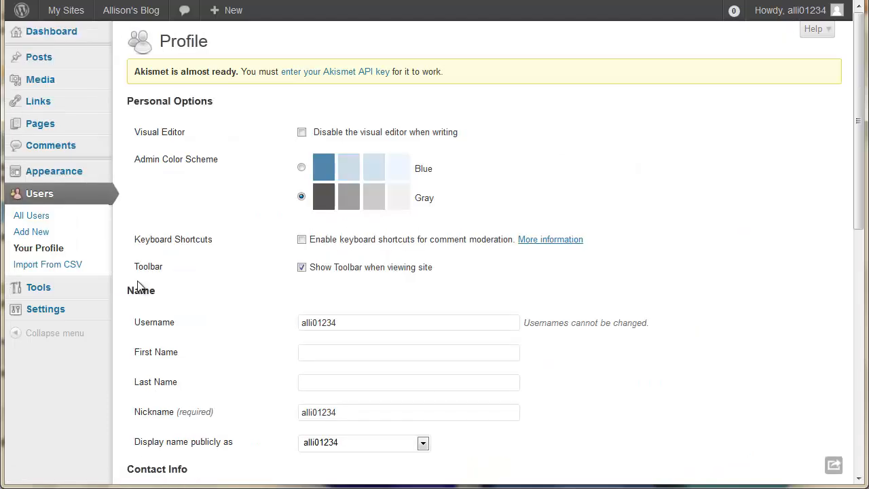
{"action": "left_click", "coordinate": [336, 351]}
{"action": "type", "text": "Allison"}
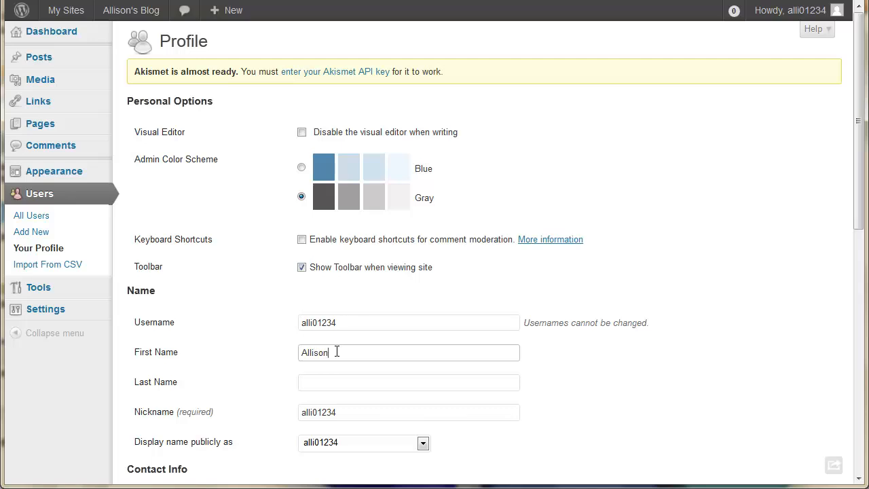
{"action": "key", "text": "Tab"}
{"action": "type", "text": "Carter"}
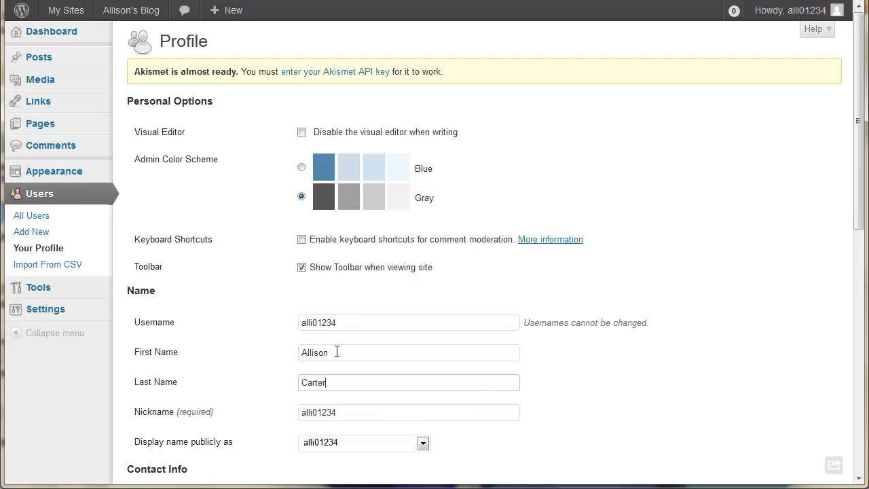
{"action": "key", "text": "Tab"}
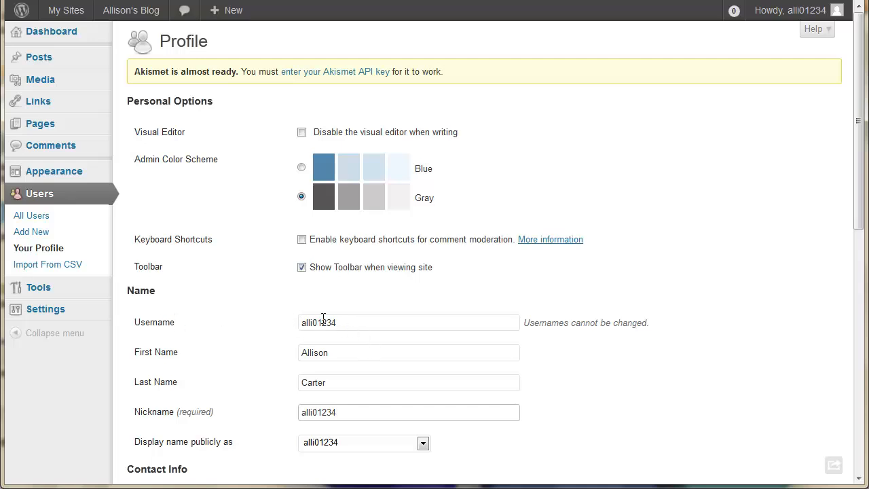
{"action": "left_click_drag", "start_coordinate": [341, 414], "coordinate": [298, 412]}
{"action": "type", "text": "Allison"}
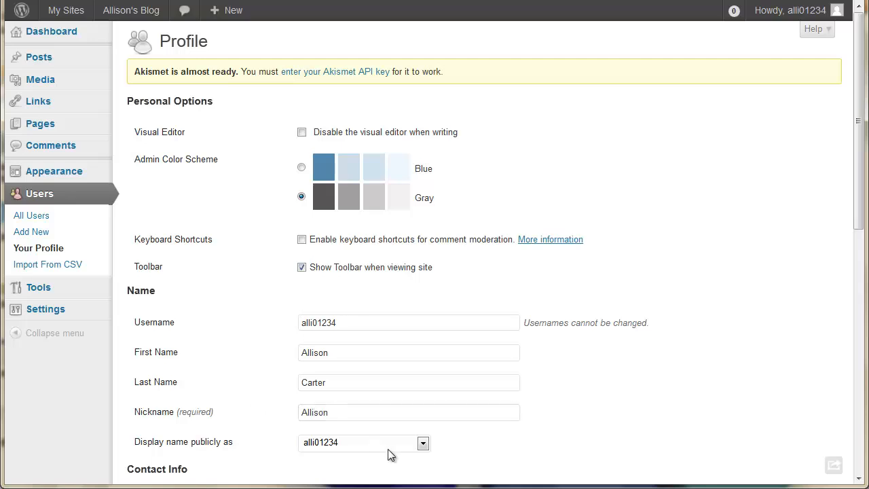
{"action": "left_click", "coordinate": [418, 444]}
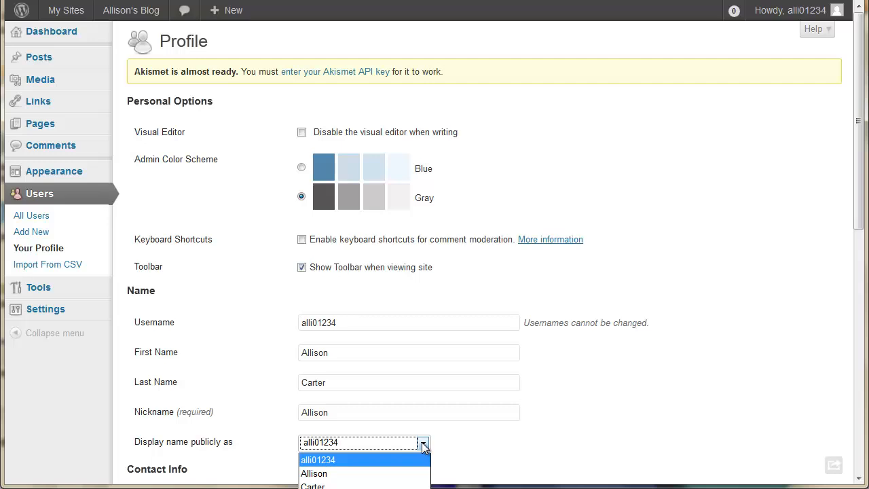
{"action": "left_click", "coordinate": [324, 475]}
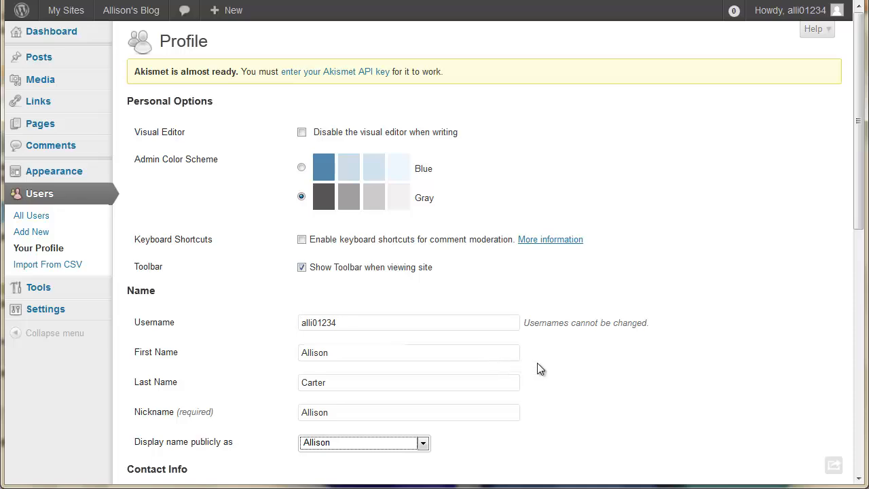
- Scroll down to the About Yourself and New Password sections
{"action": "scroll", "coordinate": [529, 360], "scroll_direction": "down", "scroll_amount": 3}
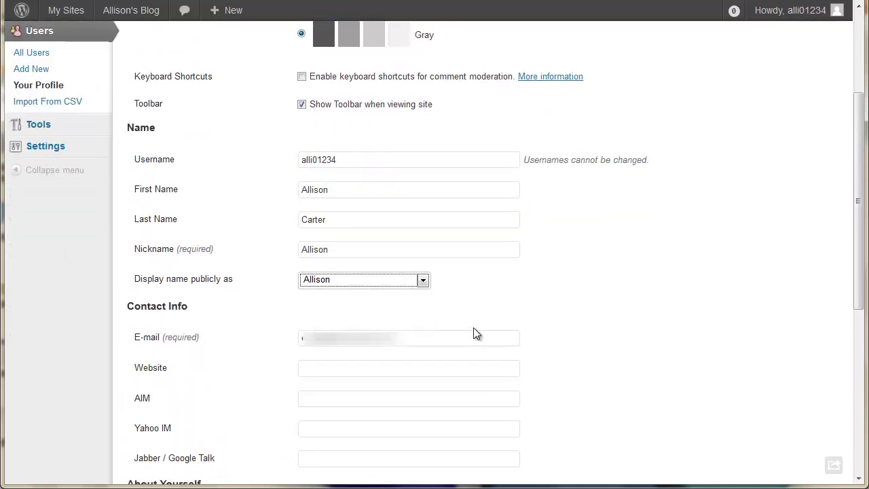
{"action": "left_click_drag", "start_coordinate": [857, 190], "coordinate": [856, 297]}
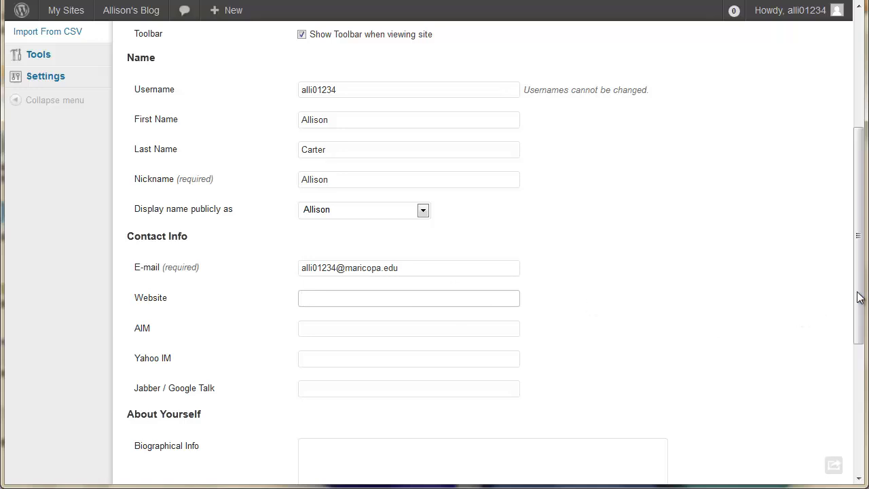
{"action": "left_click_drag", "start_coordinate": [859, 299], "coordinate": [845, 422]}
- Enter and confirm a new account password, then click Update Profile until 'Profile updated.' appears
{"action": "left_click", "coordinate": [362, 317]}
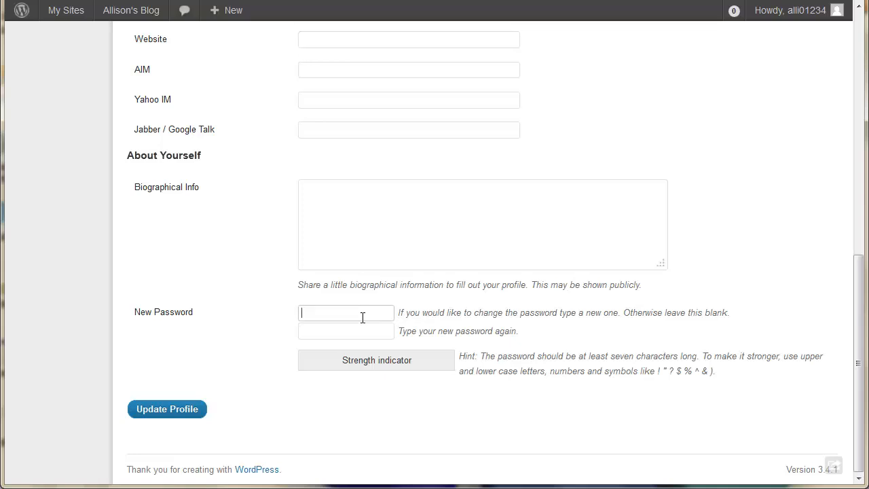
{"action": "type", "text": "*****"}
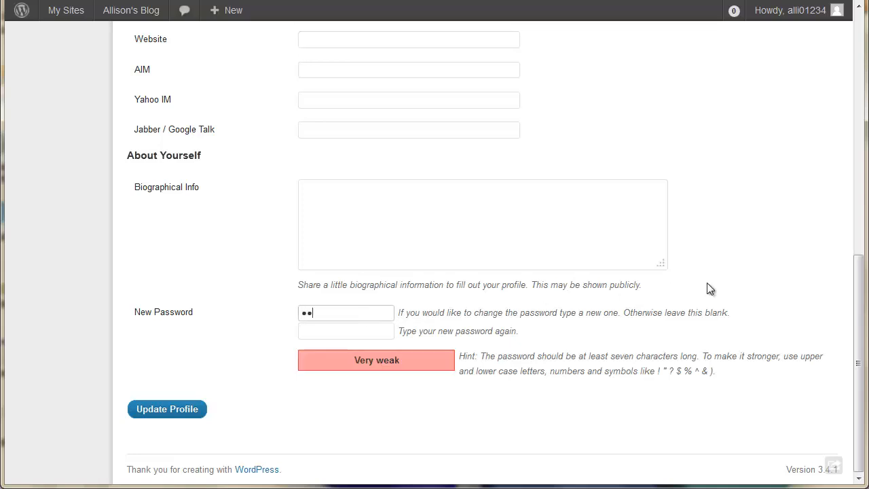
{"action": "type", "text": "***"}
{"action": "key", "text": "Tab"}
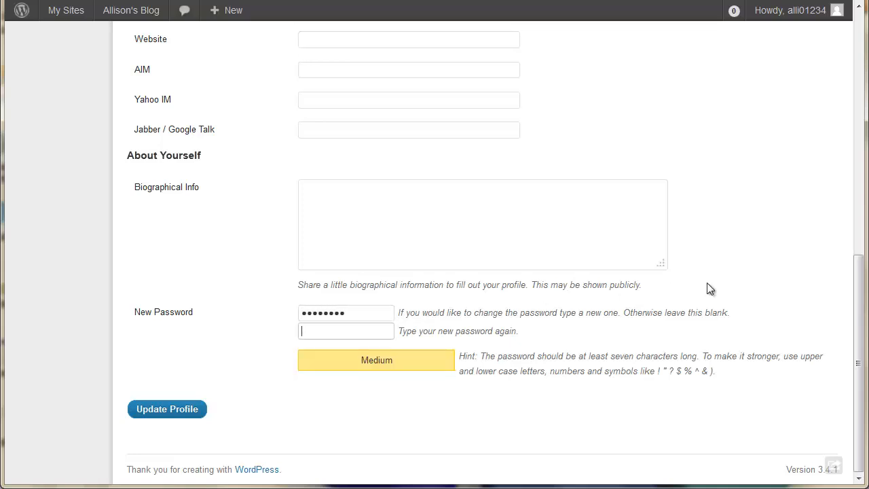
{"action": "type", "text": "*****"}
{"action": "left_click", "coordinate": [157, 412]}
{"action": "left_click", "coordinate": [140, 406]}
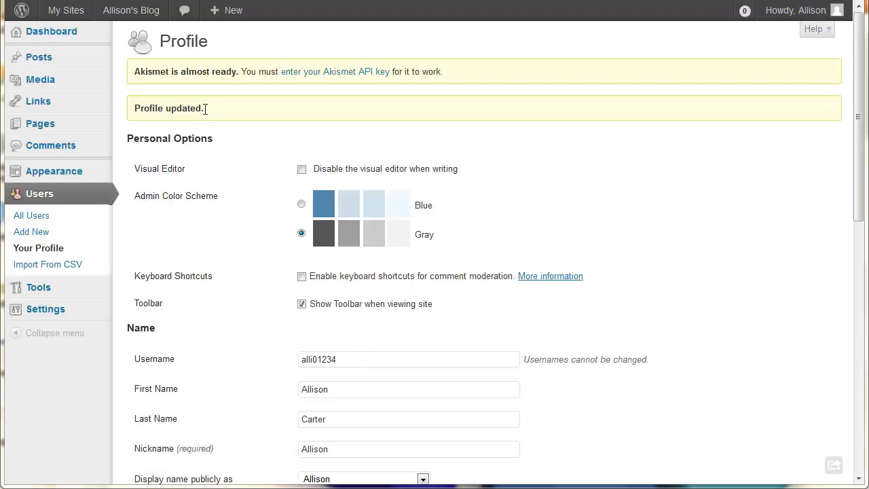
{"action": "left_click_drag", "start_coordinate": [205, 109], "coordinate": [135, 114]}
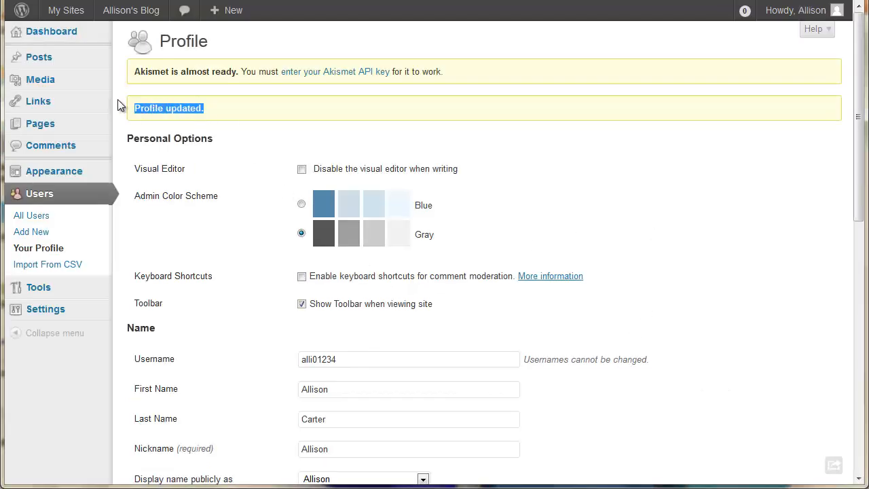
{"action": "left_click", "coordinate": [120, 105]}
- Create a new post titled 'Journal #1: Why Banned Books?' with a short entry on joining the class
{"action": "mouse_move", "coordinate": [217, 13]}
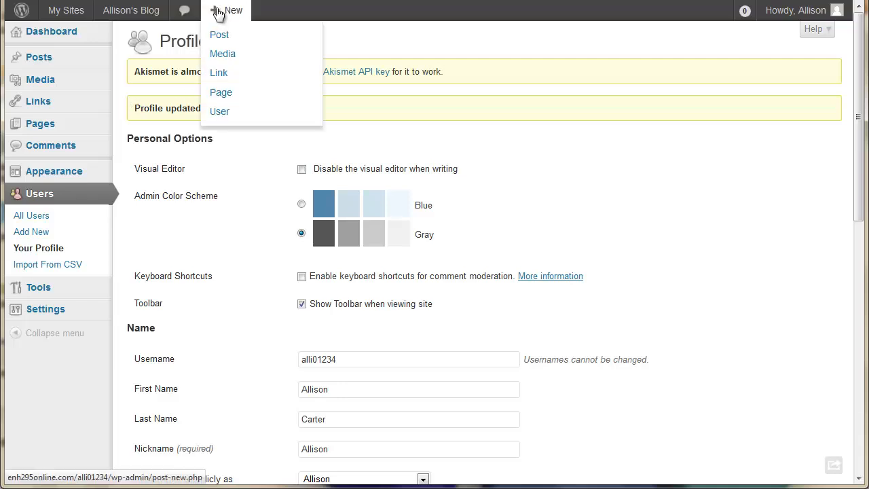
{"action": "left_click", "coordinate": [223, 41]}
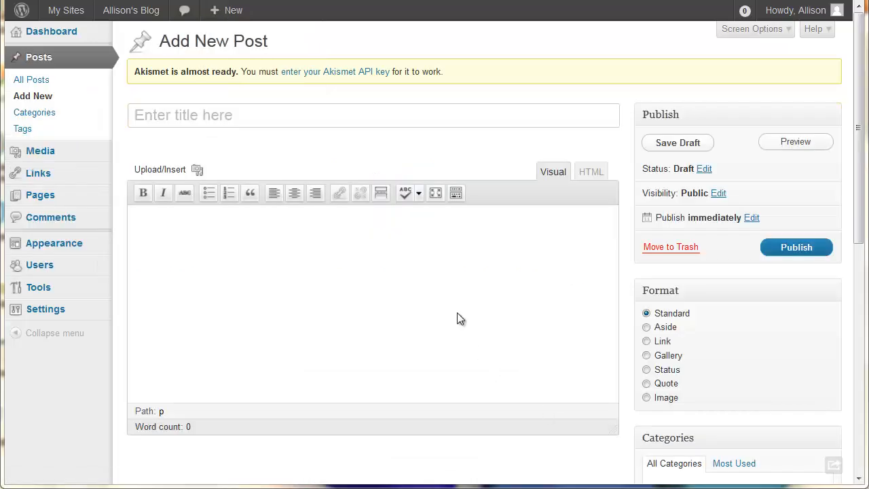
{"action": "left_click", "coordinate": [196, 116]}
{"action": "left_click", "coordinate": [164, 232]}
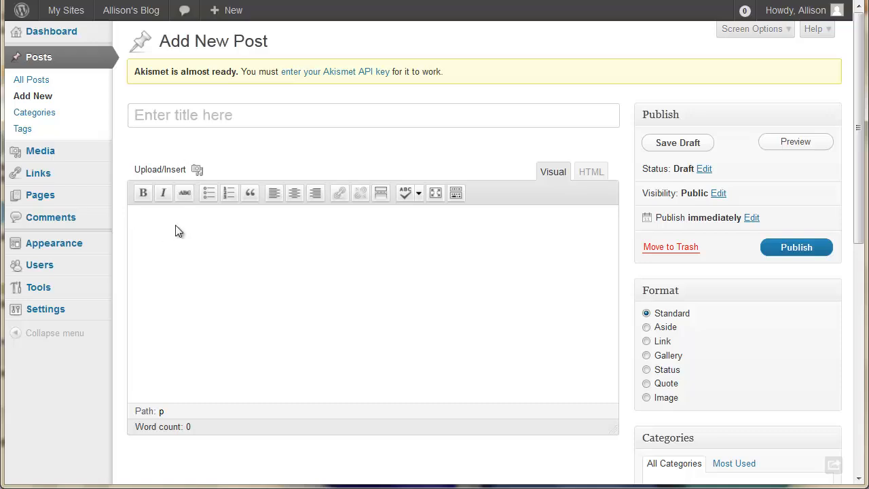
{"action": "left_click", "coordinate": [195, 121]}
{"action": "type", "text": "Journa"}
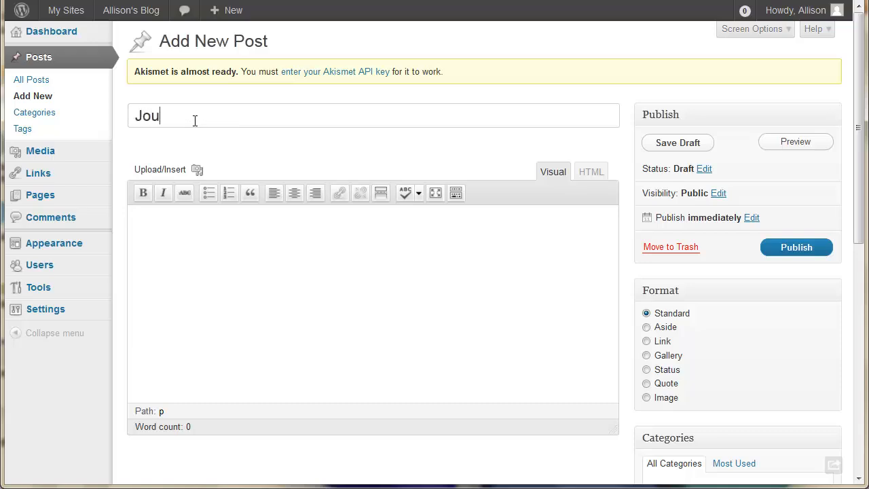
{"action": "type", "text": "l #1: Why Banned Books?"}
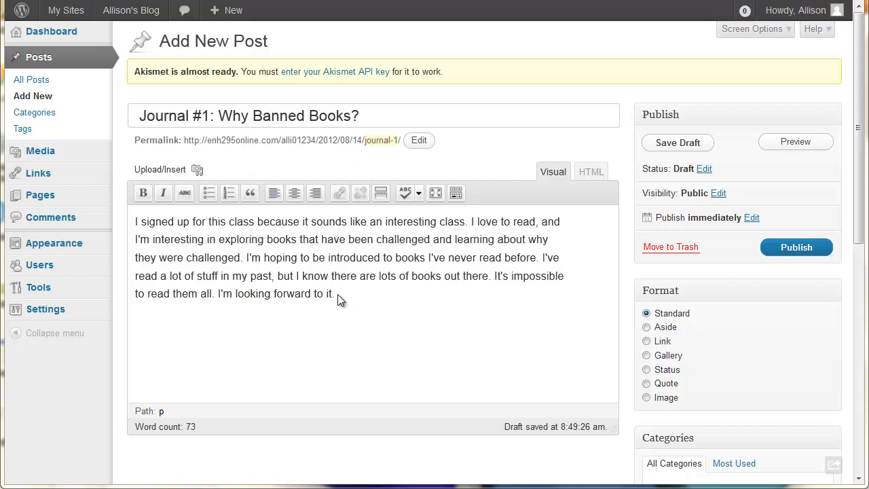
{"action": "left_click_drag", "start_coordinate": [336, 294], "coordinate": [243, 280]}
{"action": "left_click", "coordinate": [259, 256]}
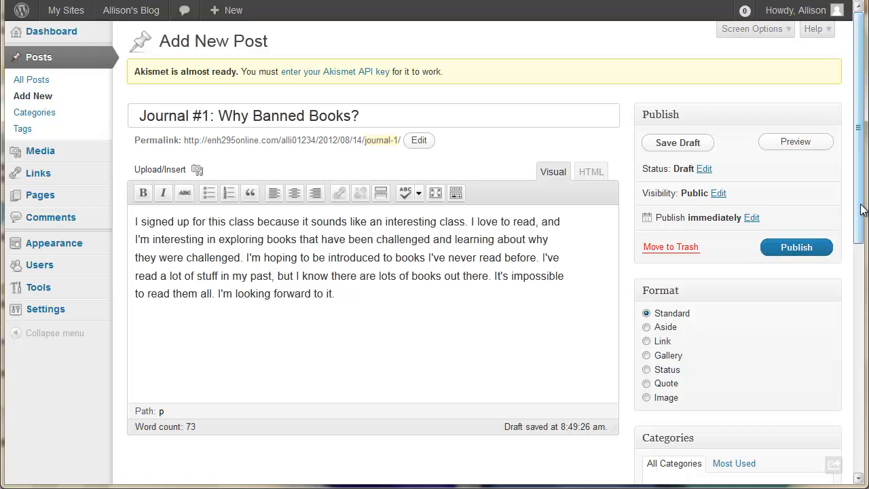
- Tick the Journals category and add the tag 'class' to the post
{"action": "left_click_drag", "start_coordinate": [862, 212], "coordinate": [861, 293]}
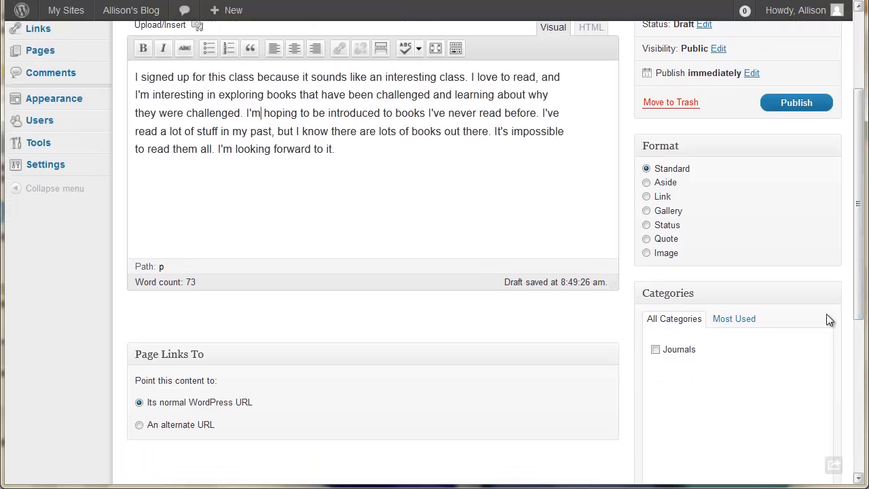
{"action": "left_click", "coordinate": [656, 350]}
{"action": "scroll", "coordinate": [792, 336], "scroll_direction": "down", "scroll_amount": 1}
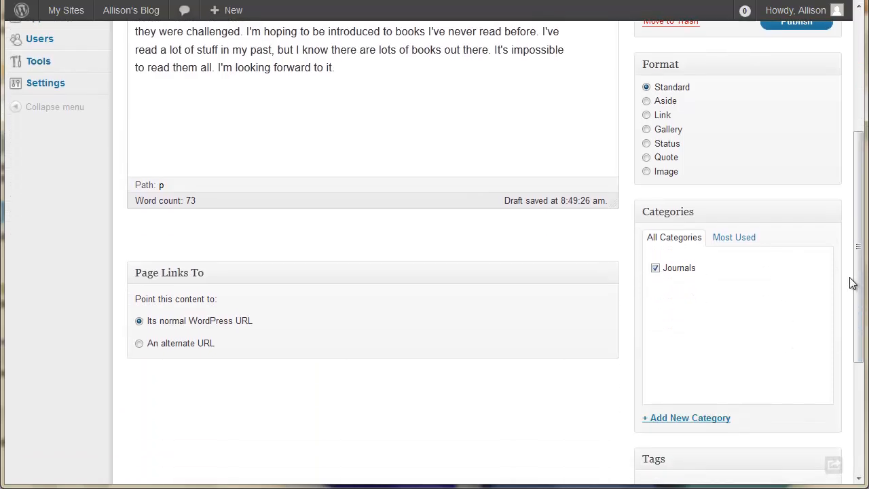
{"action": "left_click_drag", "start_coordinate": [860, 294], "coordinate": [864, 337]}
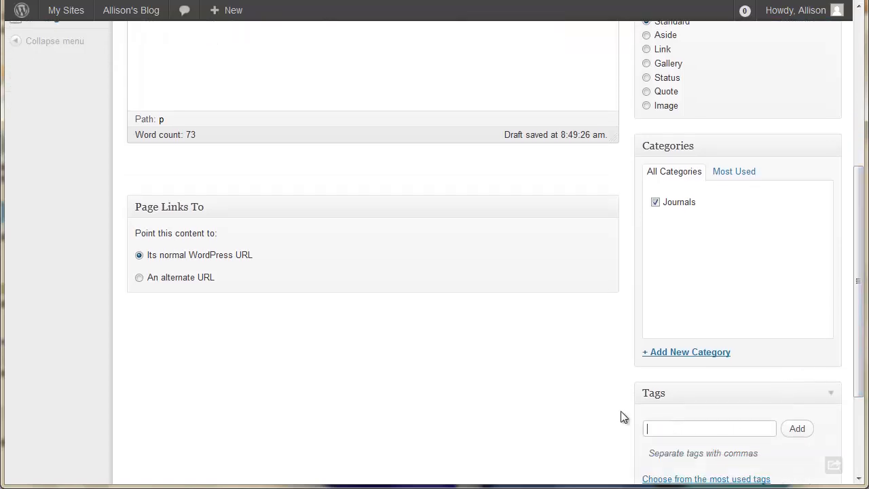
{"action": "scroll", "coordinate": [457, 311], "scroll_direction": "up", "scroll_amount": 2}
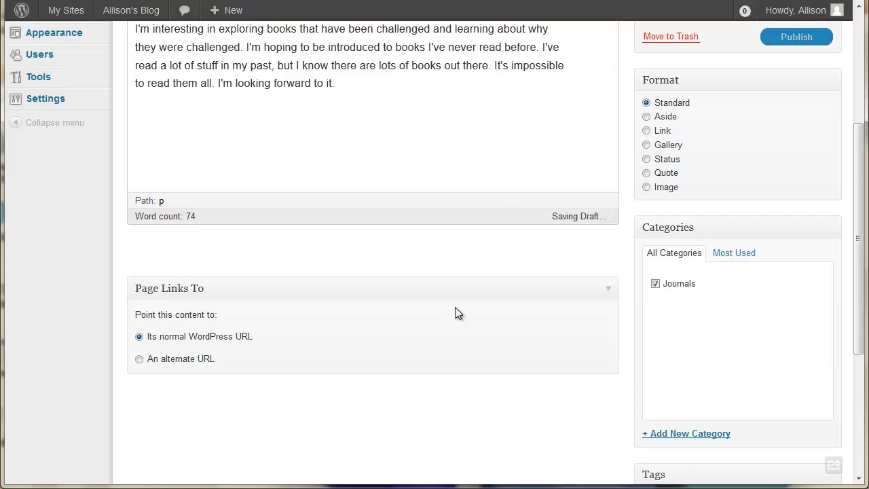
{"action": "scroll", "coordinate": [455, 307], "scroll_direction": "up", "scroll_amount": 2}
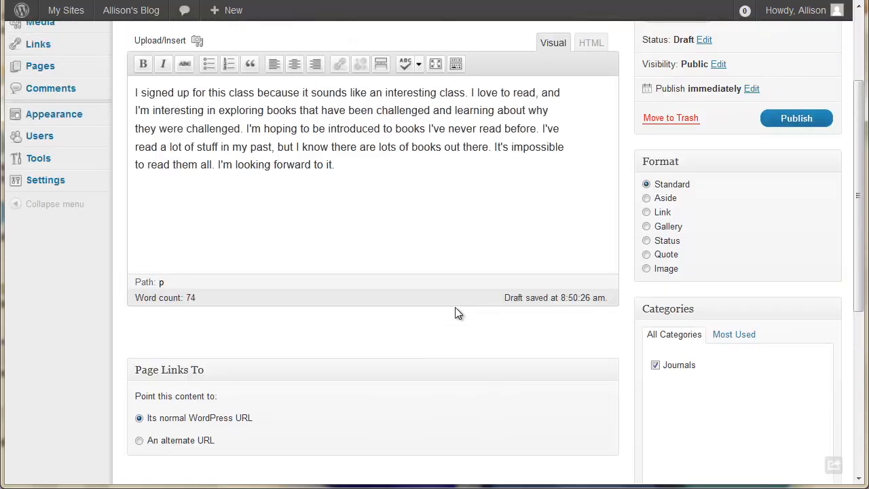
{"action": "scroll", "coordinate": [458, 313], "scroll_direction": "down", "scroll_amount": 6}
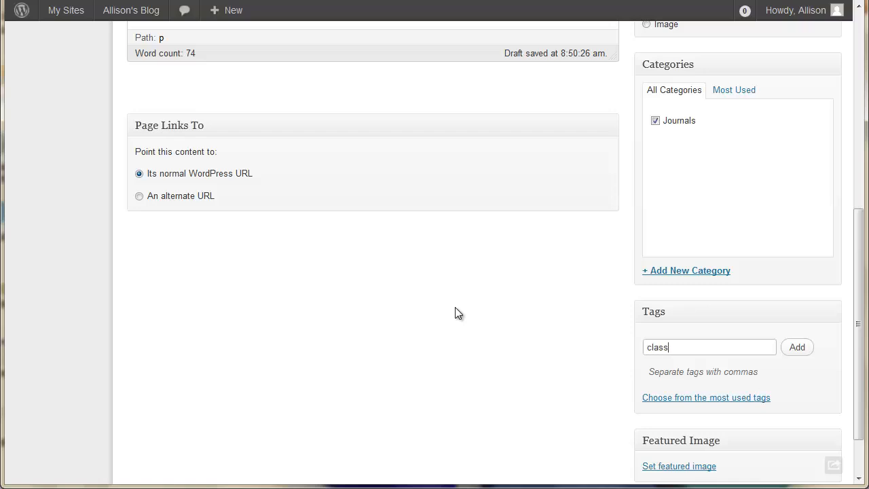
{"action": "left_click", "coordinate": [797, 347]}
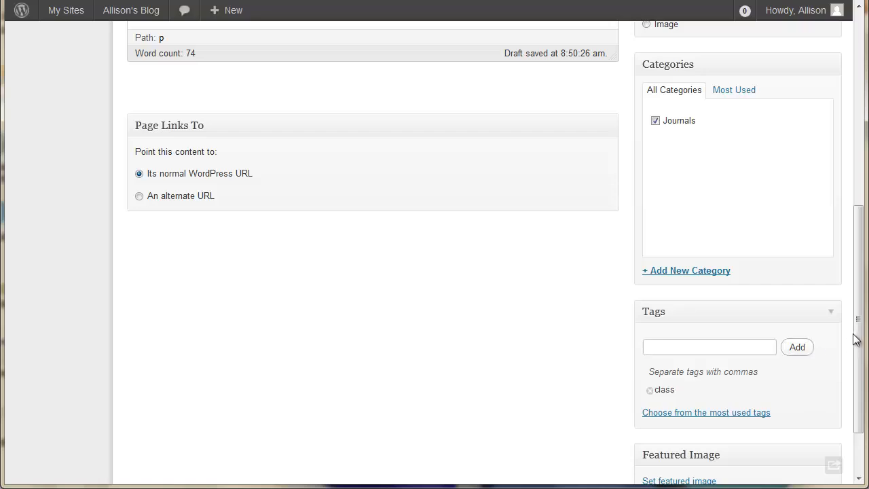
{"action": "left_click_drag", "start_coordinate": [864, 330], "coordinate": [721, 190]}
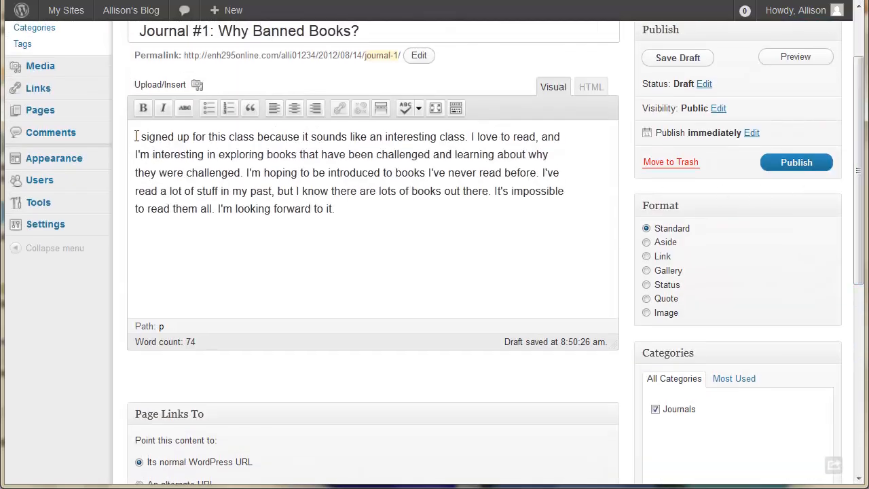
- Retitle the uploaded image from '439' to 'Sunflower', align it left, and insert it at medium size
{"action": "left_click", "coordinate": [198, 86]}
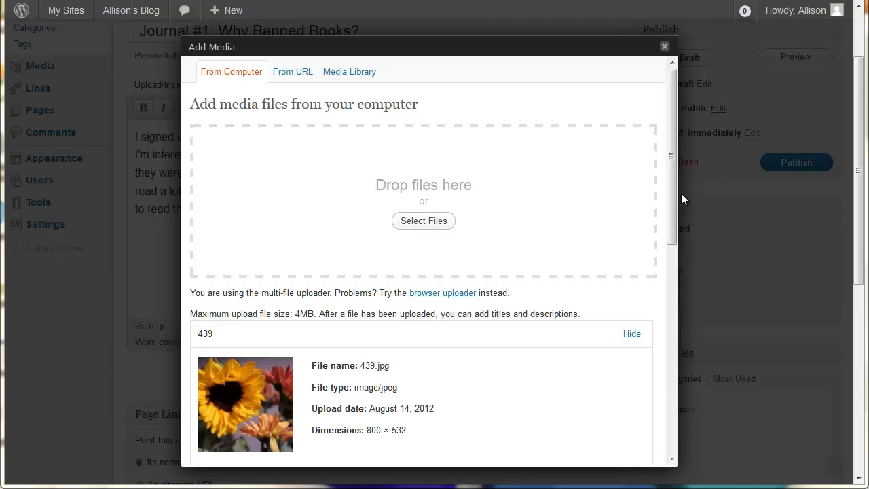
{"action": "scroll", "coordinate": [673, 227], "scroll_direction": "down", "scroll_amount": 3}
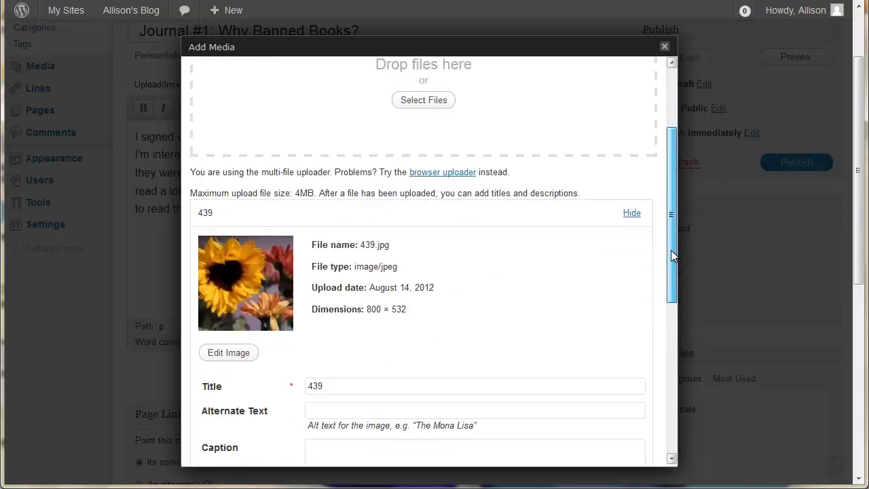
{"action": "left_click_drag", "start_coordinate": [671, 255], "coordinate": [671, 302]}
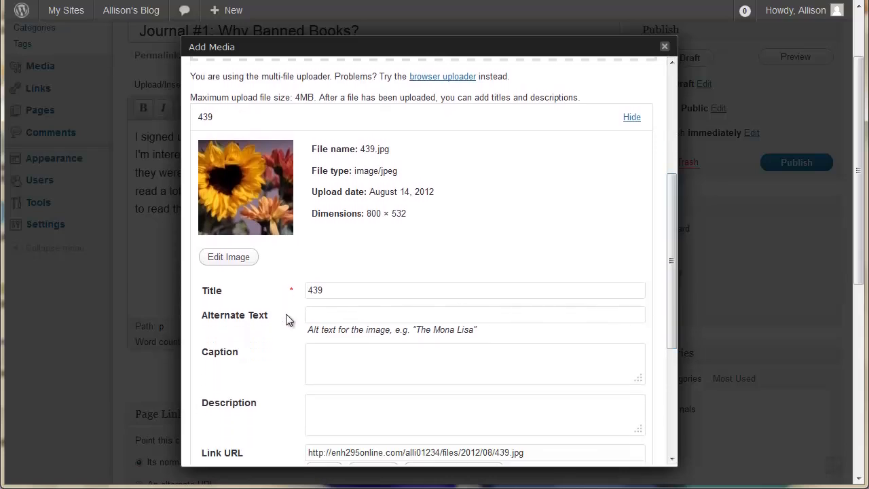
{"action": "left_click_drag", "start_coordinate": [331, 286], "coordinate": [303, 298]}
{"action": "type", "text": "S"}
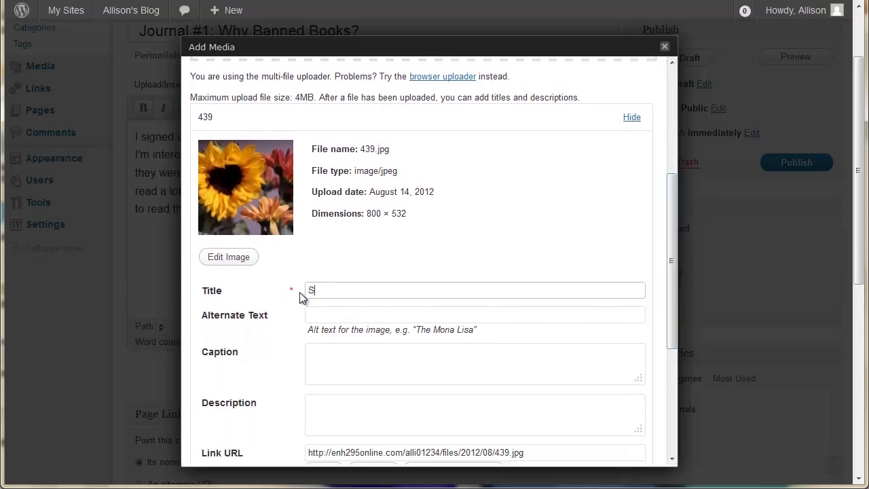
{"action": "type", "text": "unflower"}
{"action": "scroll", "coordinate": [514, 315], "scroll_direction": "down", "scroll_amount": 3}
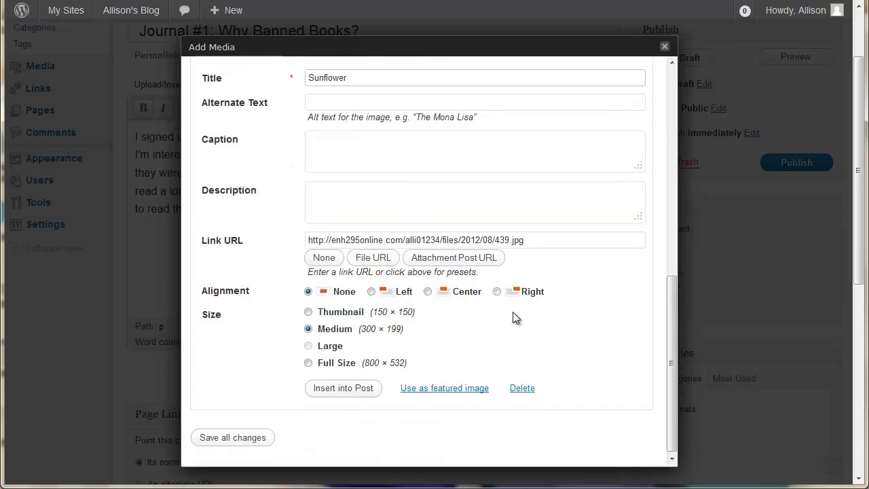
{"action": "left_click", "coordinate": [371, 292]}
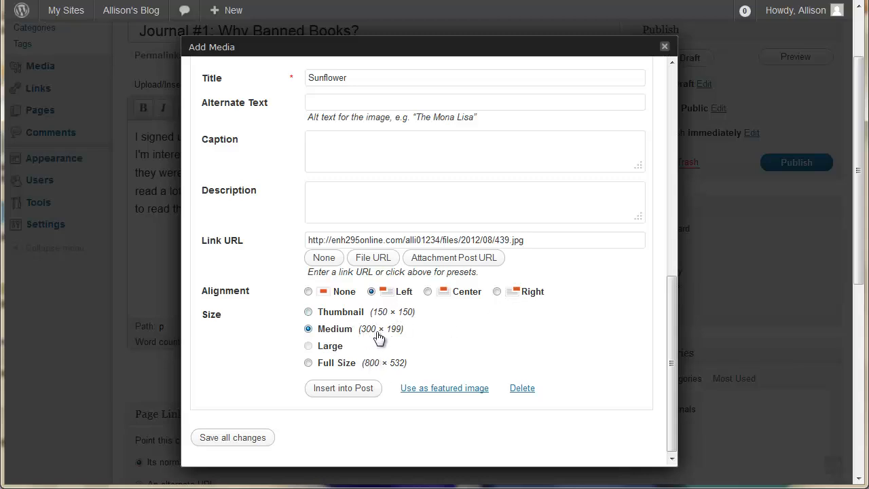
{"action": "left_click", "coordinate": [339, 390]}
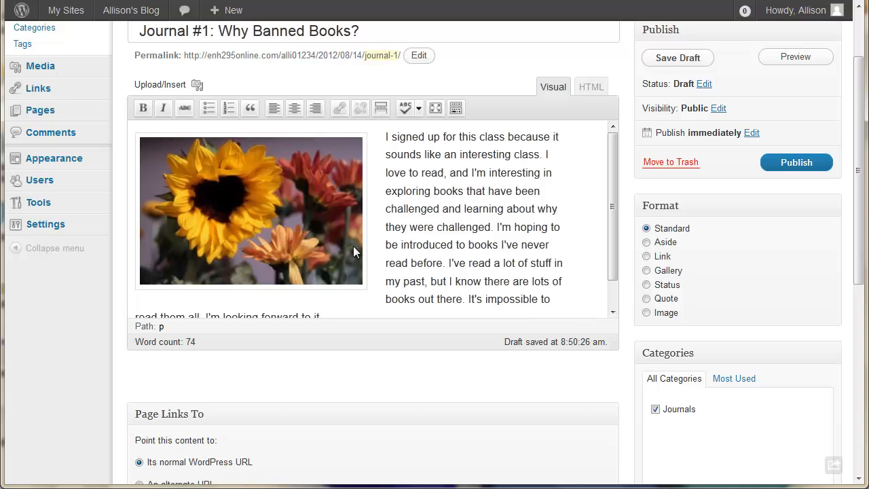
- Publish the 'Journal #1: Why Banned Books?' post with its sunflower image
{"action": "left_click", "coordinate": [796, 166]}
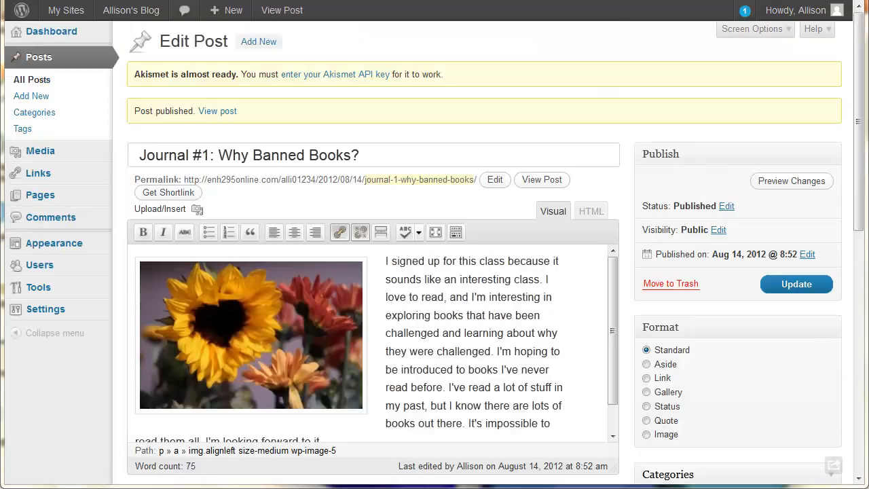
- View the published journal post on the live blog and check the Blogger N00b Badge notification
{"action": "left_click", "coordinate": [219, 116]}
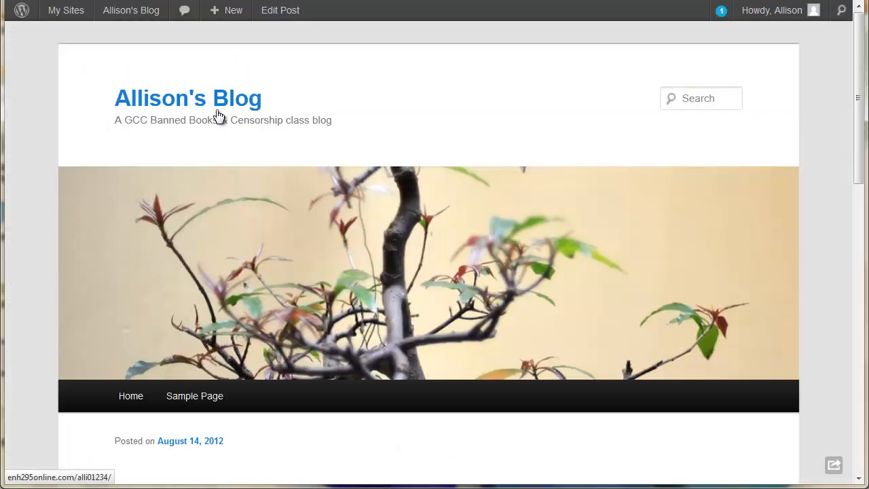
{"action": "left_click_drag", "start_coordinate": [861, 100], "coordinate": [847, 17]}
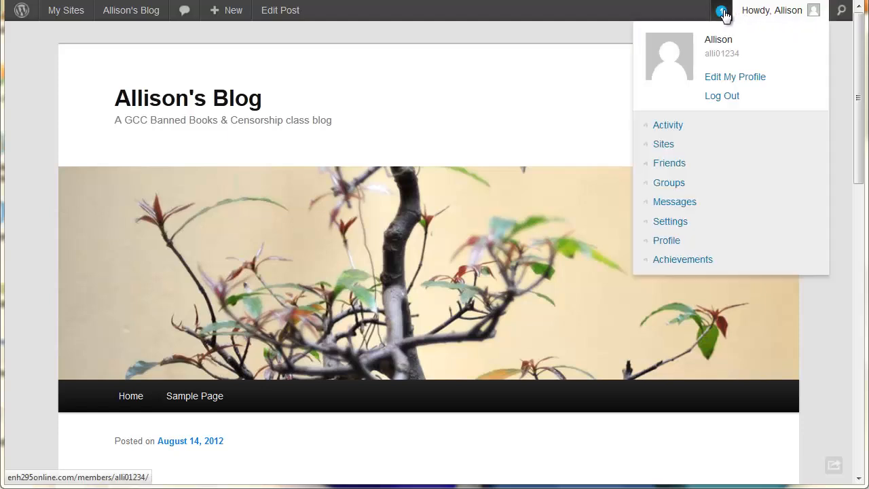
{"action": "mouse_move", "coordinate": [724, 14]}
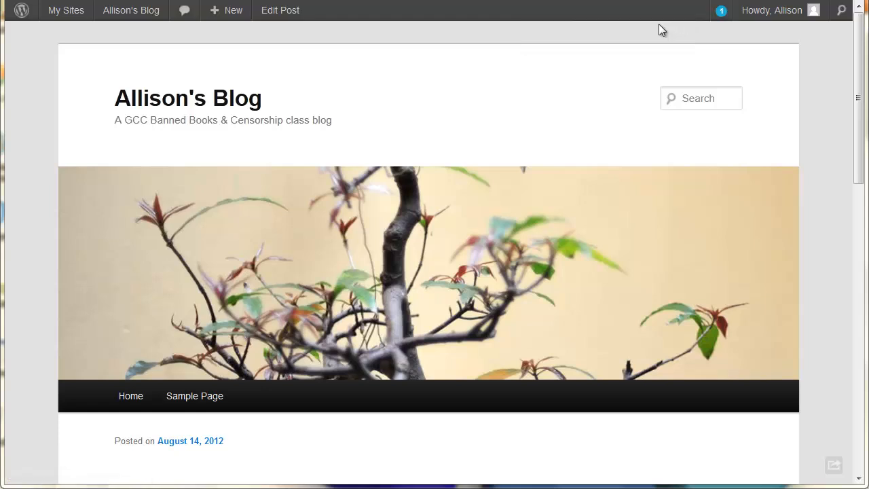
{"action": "mouse_move", "coordinate": [723, 15]}
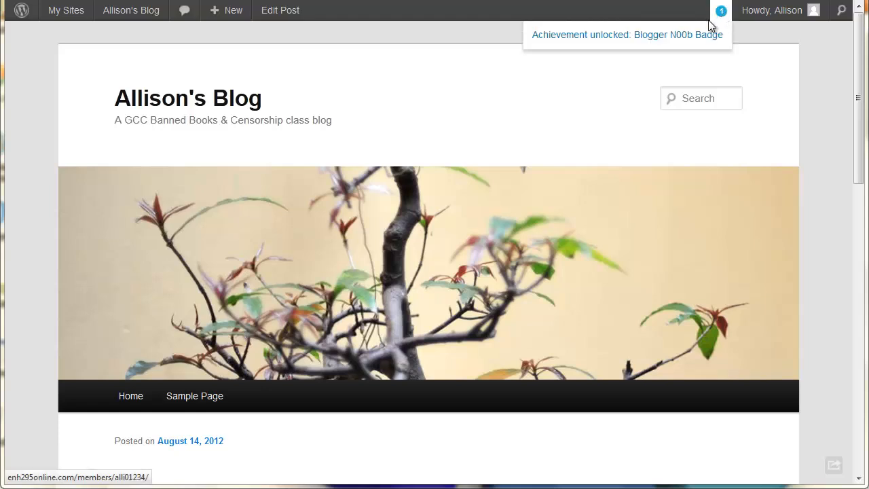
- Open the Blogger N00b Badge achievement page and review its 5 points and recent unlock
{"action": "left_click", "coordinate": [655, 39]}
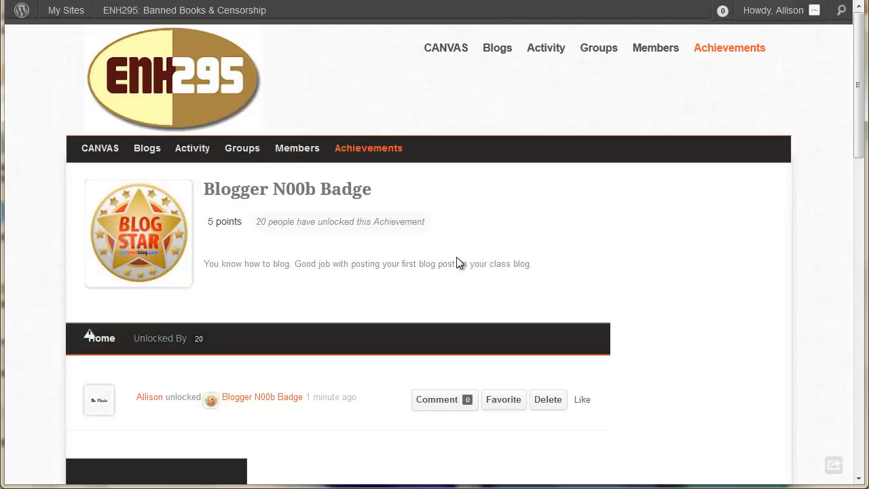
{"action": "scroll", "coordinate": [456, 261], "scroll_direction": "down", "scroll_amount": 1}
{"action": "scroll", "coordinate": [448, 257], "scroll_direction": "down", "scroll_amount": 3}
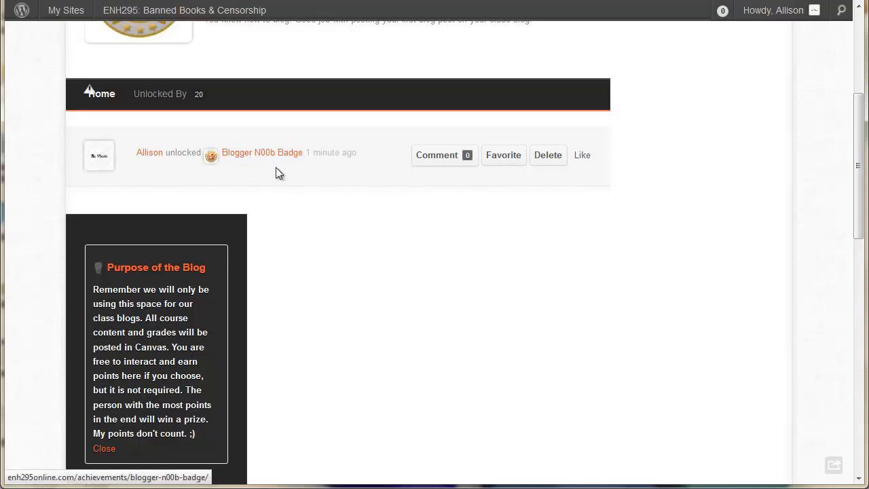
{"action": "scroll", "coordinate": [342, 219], "scroll_direction": "up", "scroll_amount": 4}
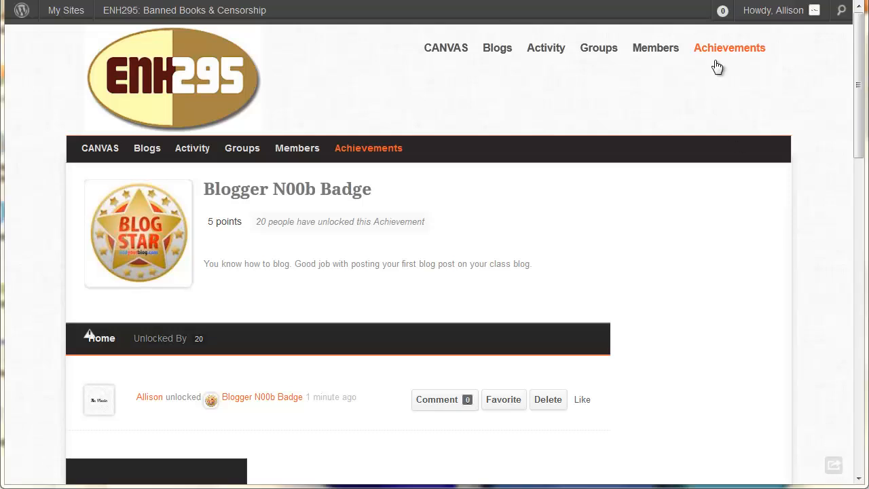
{"action": "mouse_move", "coordinate": [719, 18]}
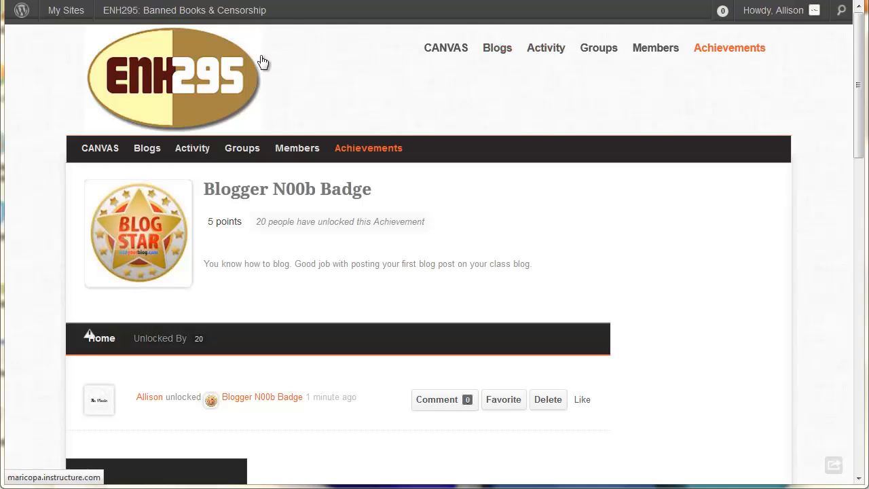
{"action": "mouse_move", "coordinate": [207, 14]}
{"action": "mouse_move", "coordinate": [777, 19]}
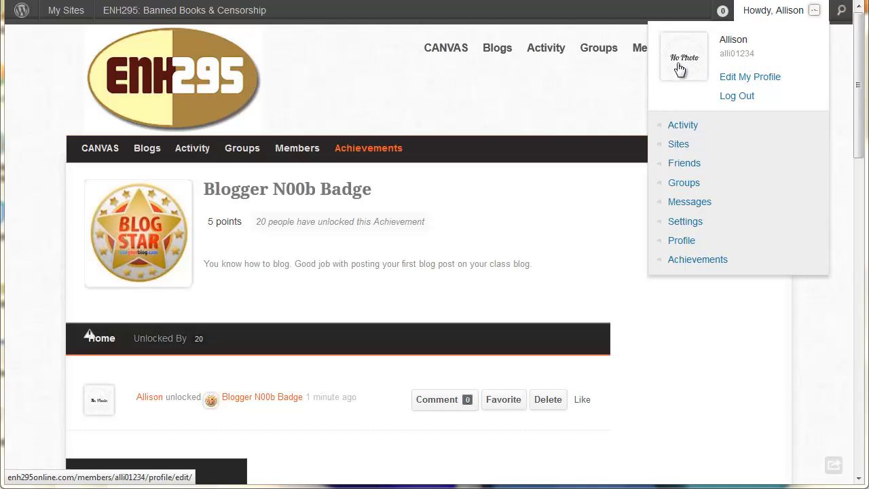
- Edit the profile and review the Base group's High School, College Major and University fields
{"action": "left_click", "coordinate": [746, 79]}
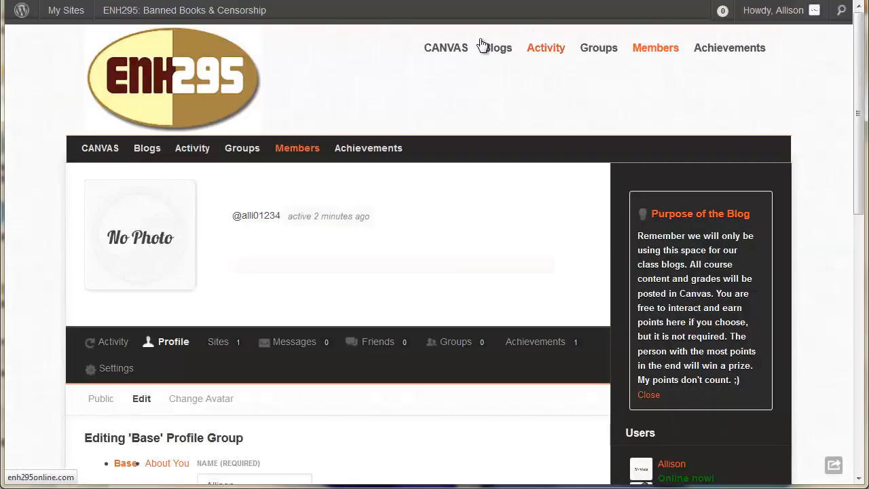
{"action": "scroll", "coordinate": [468, 170], "scroll_direction": "down", "scroll_amount": 1}
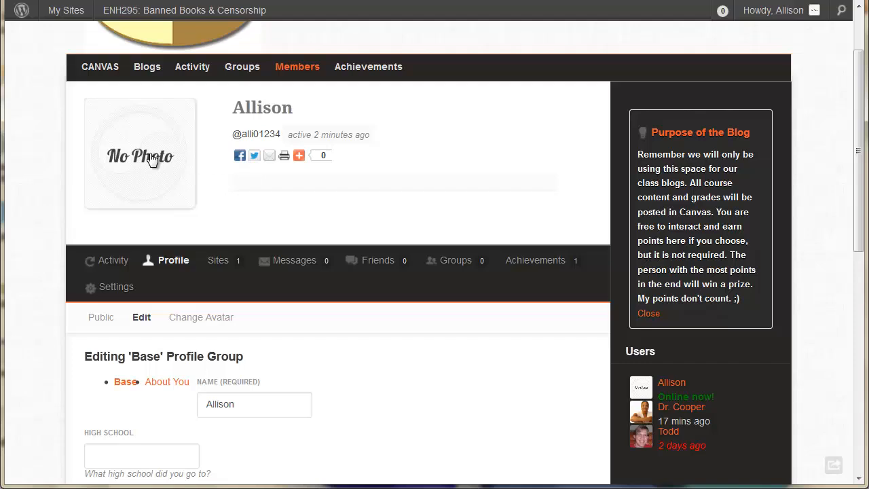
{"action": "scroll", "coordinate": [473, 248], "scroll_direction": "down", "scroll_amount": 1}
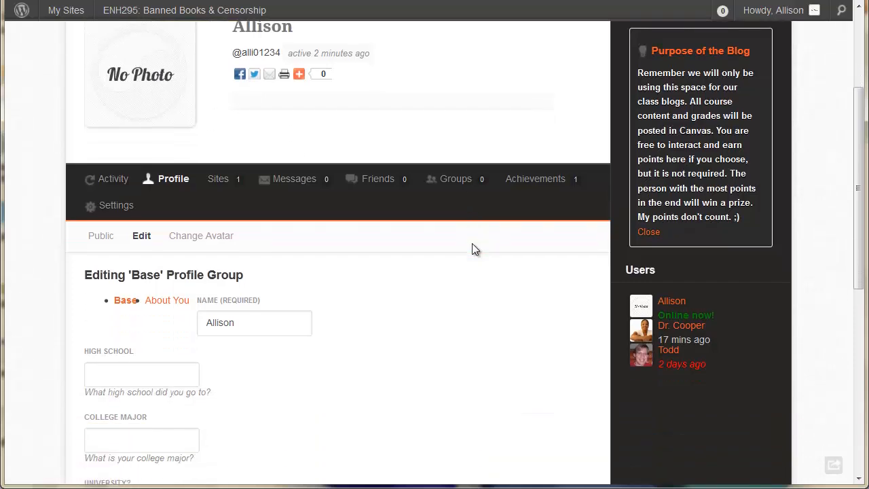
{"action": "scroll", "coordinate": [471, 246], "scroll_direction": "down", "scroll_amount": 1}
{"action": "scroll", "coordinate": [472, 246], "scroll_direction": "up", "scroll_amount": 2}
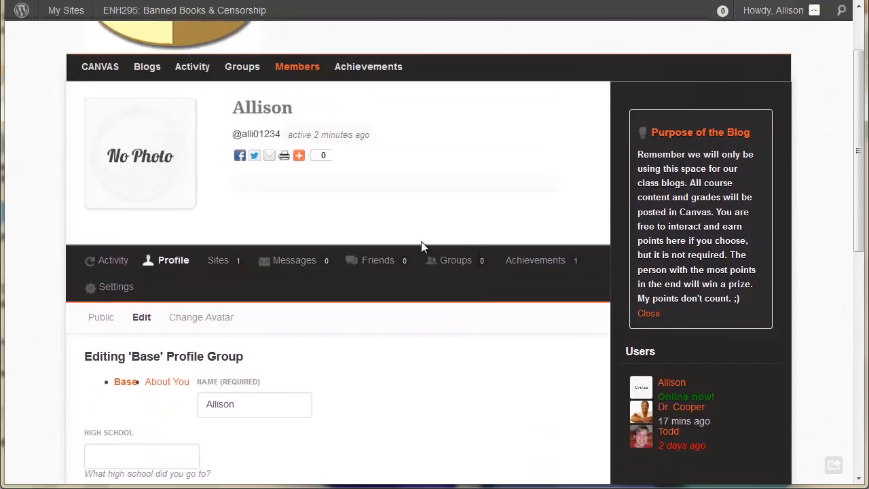
{"action": "scroll", "coordinate": [409, 271], "scroll_direction": "down", "scroll_amount": 2}
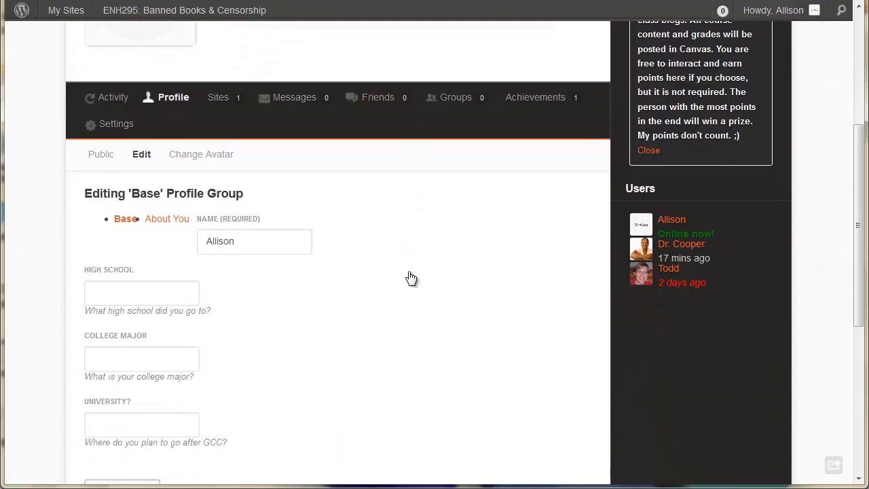
{"action": "scroll", "coordinate": [410, 278], "scroll_direction": "up", "scroll_amount": 3}
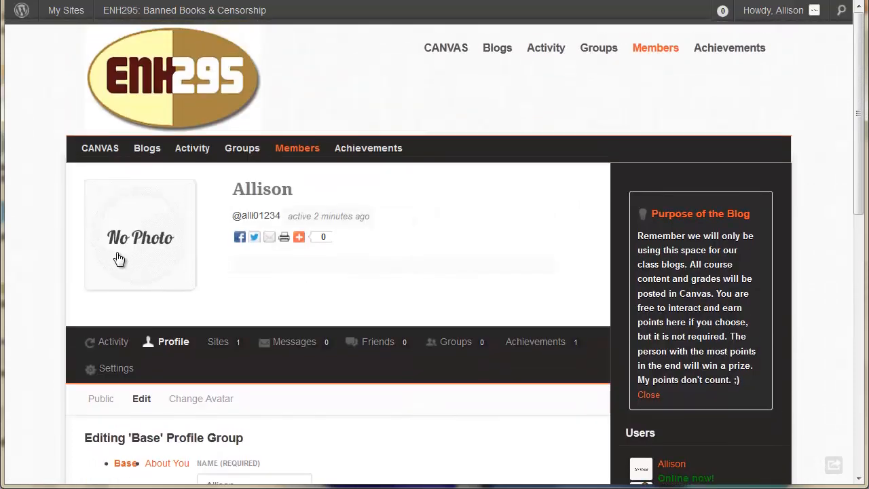
{"action": "scroll", "coordinate": [317, 264], "scroll_direction": "down", "scroll_amount": 2}
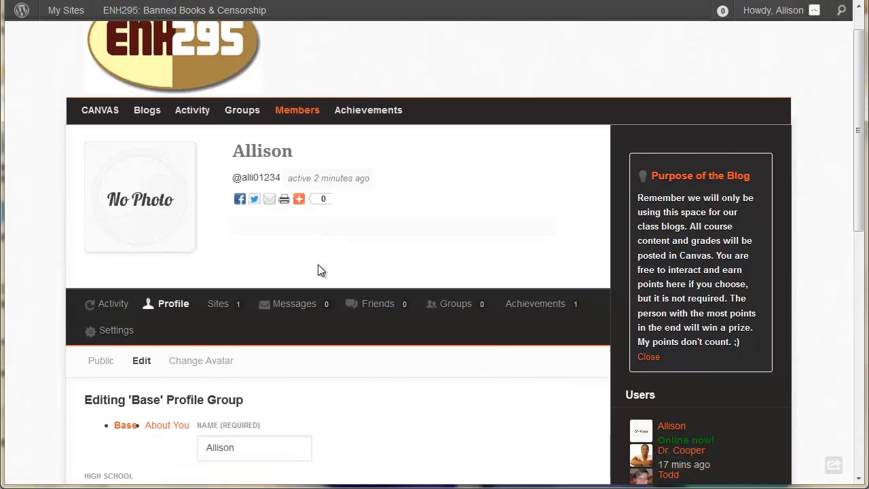
{"action": "scroll", "coordinate": [339, 276], "scroll_direction": "down", "scroll_amount": 2}
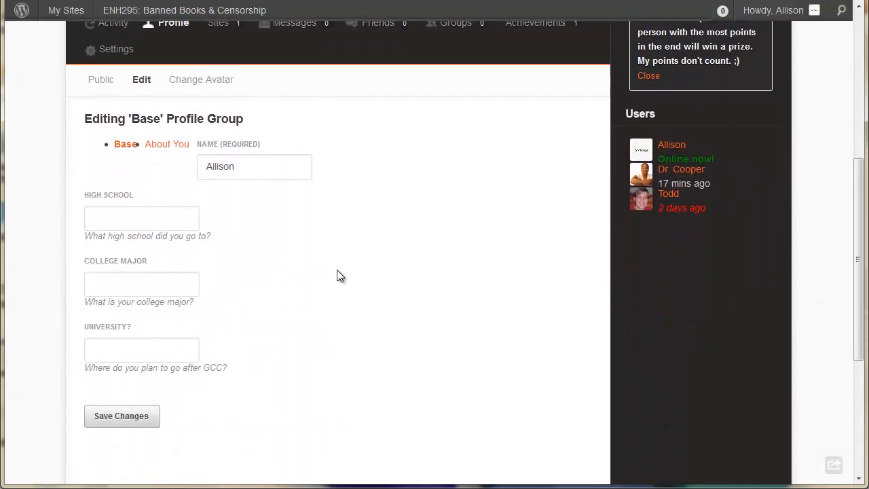
- Upload IMG_0850 from the portrait photos folder as the new avatar image
{"action": "left_click", "coordinate": [205, 75]}
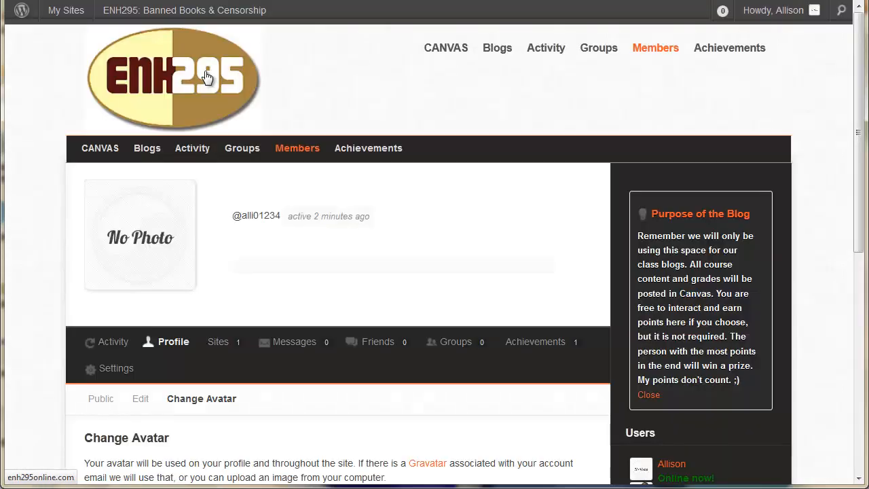
{"action": "scroll", "coordinate": [332, 183], "scroll_direction": "down", "scroll_amount": 5}
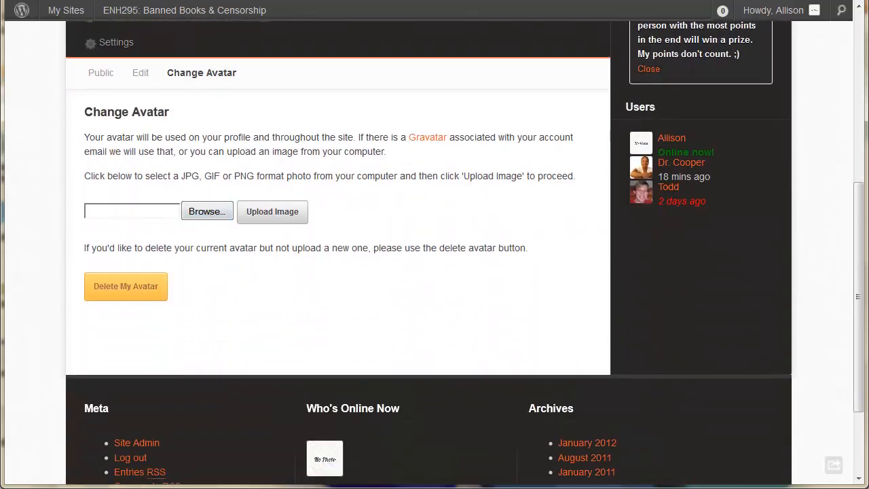
{"action": "left_click", "coordinate": [207, 213]}
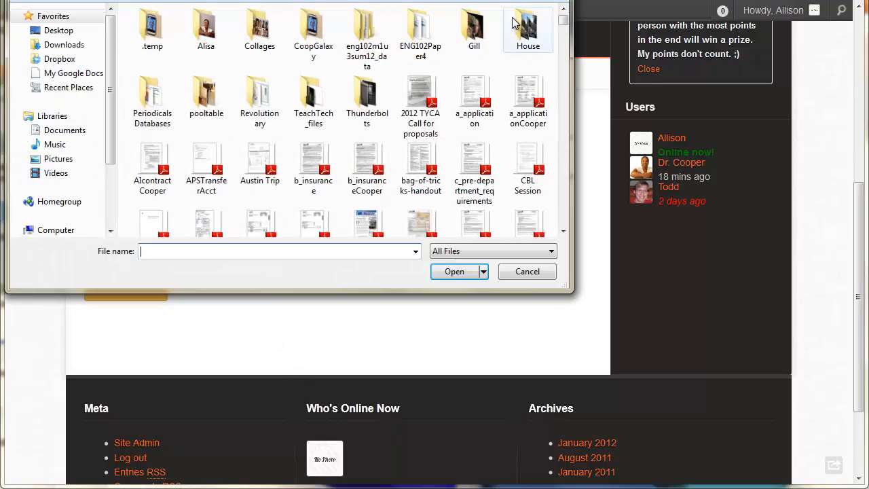
{"action": "double_click", "coordinate": [479, 28]}
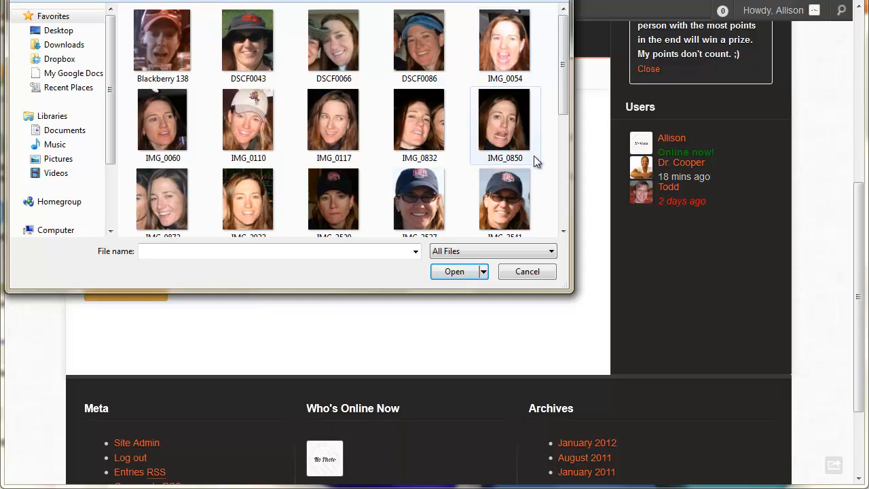
{"action": "left_click", "coordinate": [500, 129]}
{"action": "left_click", "coordinate": [451, 272]}
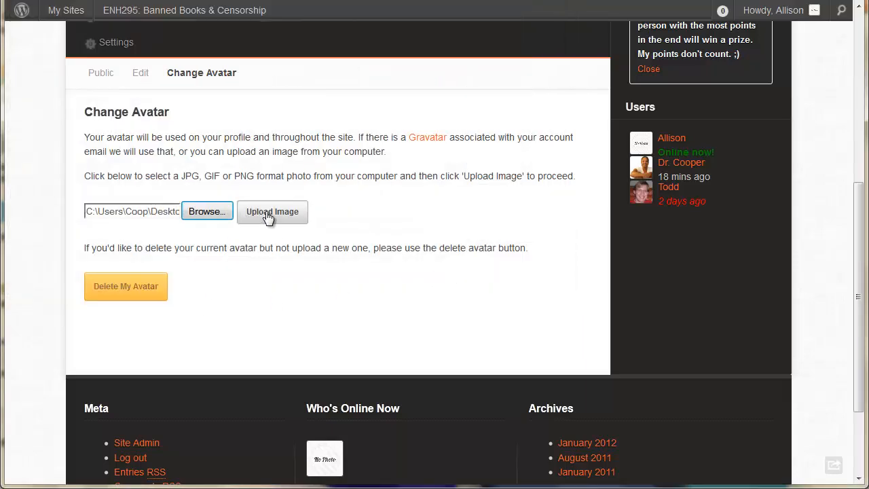
{"action": "left_click", "coordinate": [269, 215]}
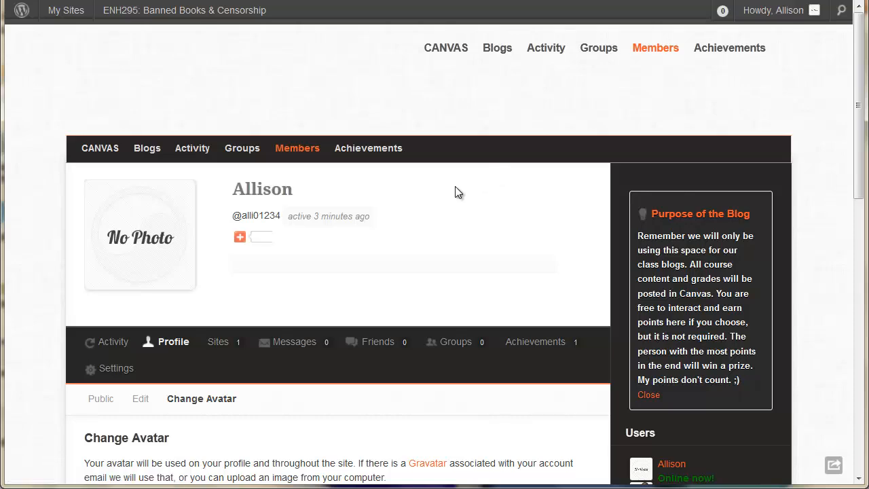
{"action": "scroll", "coordinate": [449, 193], "scroll_direction": "down", "scroll_amount": 5}
- Enlarge the crop box to cover the whole face, shift it slightly down, and crop the avatar
{"action": "scroll", "coordinate": [447, 198], "scroll_direction": "down", "scroll_amount": 3}
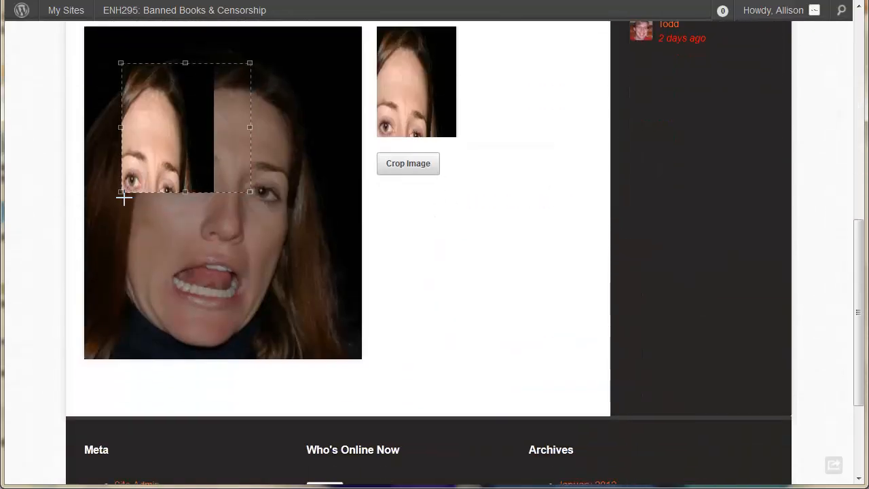
{"action": "left_click_drag", "start_coordinate": [122, 191], "coordinate": [61, 208]}
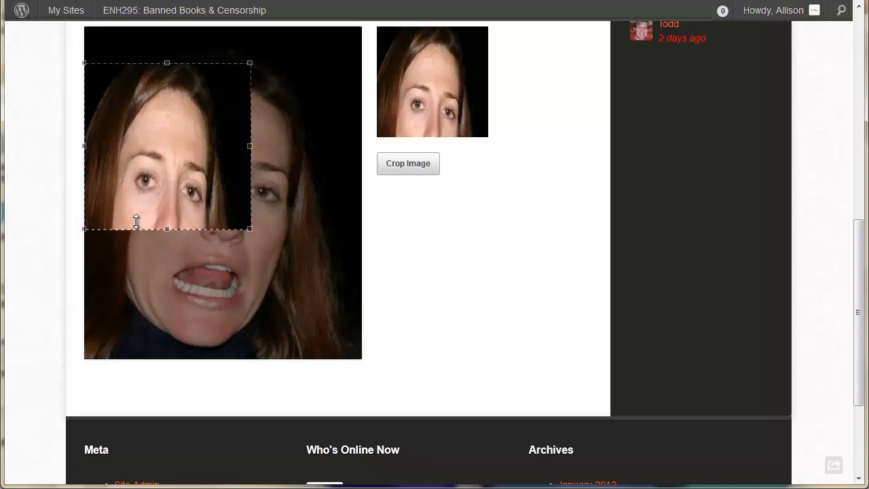
{"action": "left_click_drag", "start_coordinate": [250, 229], "coordinate": [370, 351]}
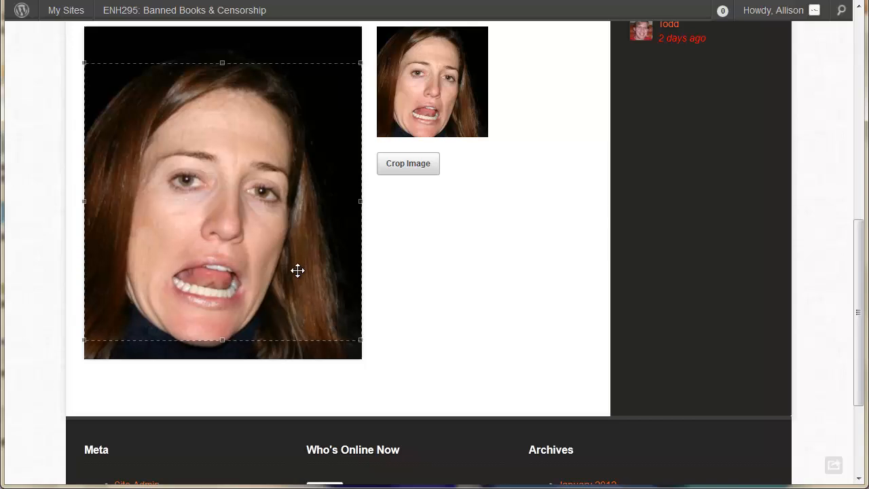
{"action": "left_click_drag", "start_coordinate": [298, 271], "coordinate": [295, 278]}
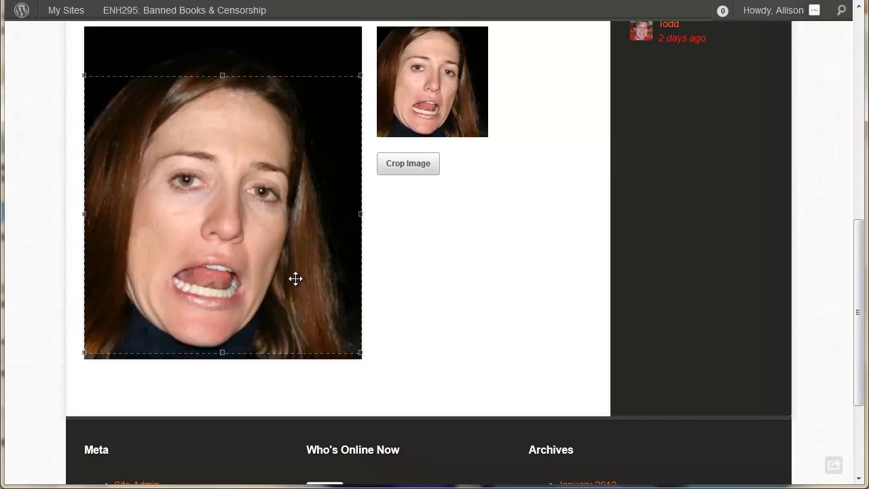
{"action": "left_click", "coordinate": [398, 170]}
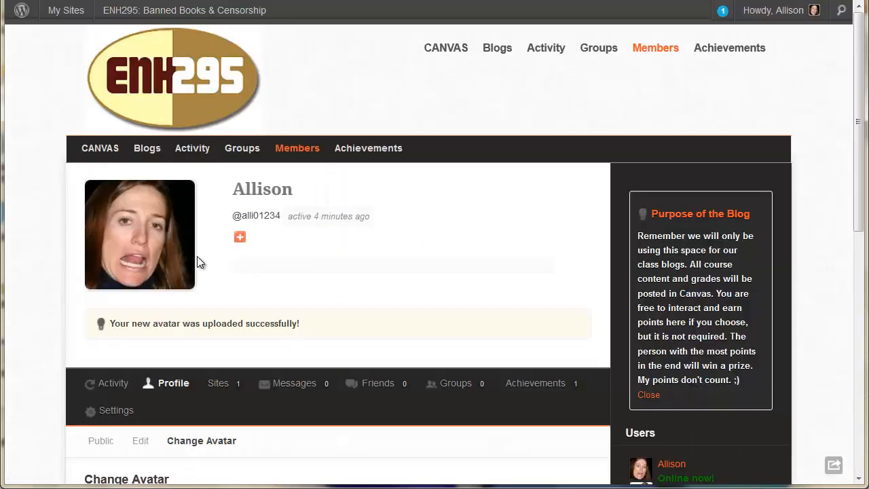
- Set High School to Coronado HS, College Major to Computer Science, University to ASU, and save
{"action": "scroll", "coordinate": [367, 265], "scroll_direction": "down", "scroll_amount": 3}
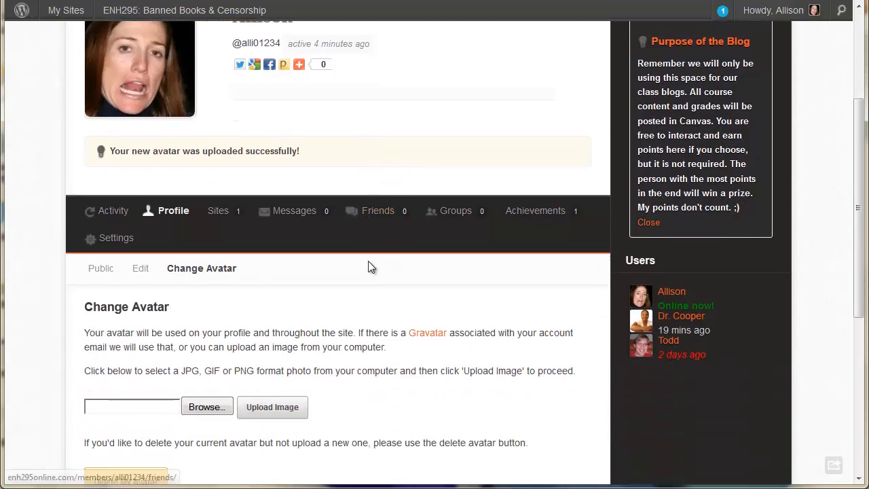
{"action": "scroll", "coordinate": [368, 266], "scroll_direction": "down", "scroll_amount": 1}
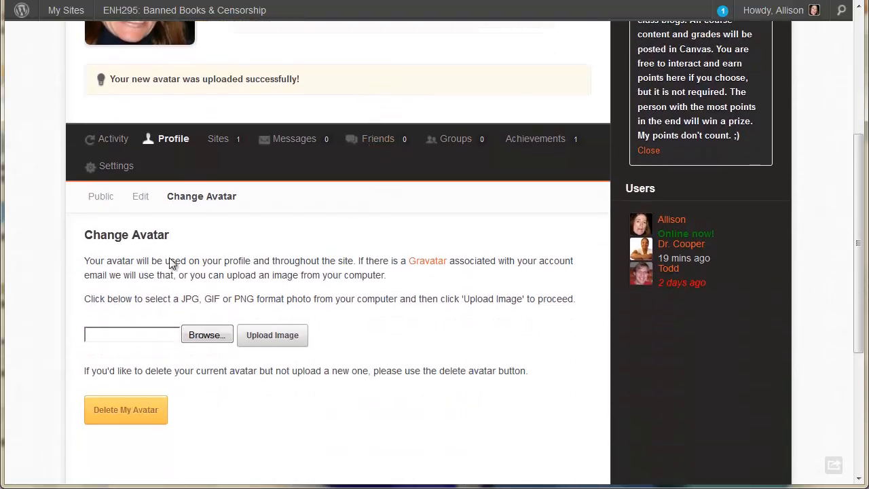
{"action": "left_click", "coordinate": [139, 197]}
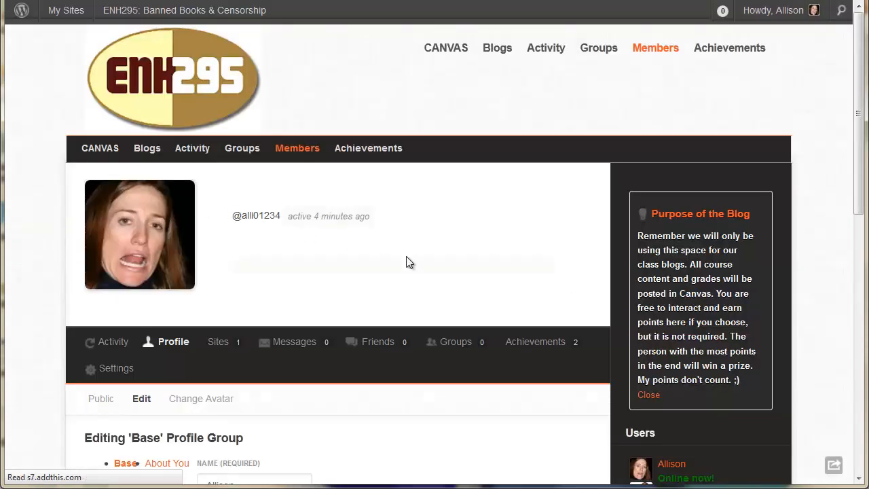
{"action": "scroll", "coordinate": [410, 261], "scroll_direction": "down", "scroll_amount": 5}
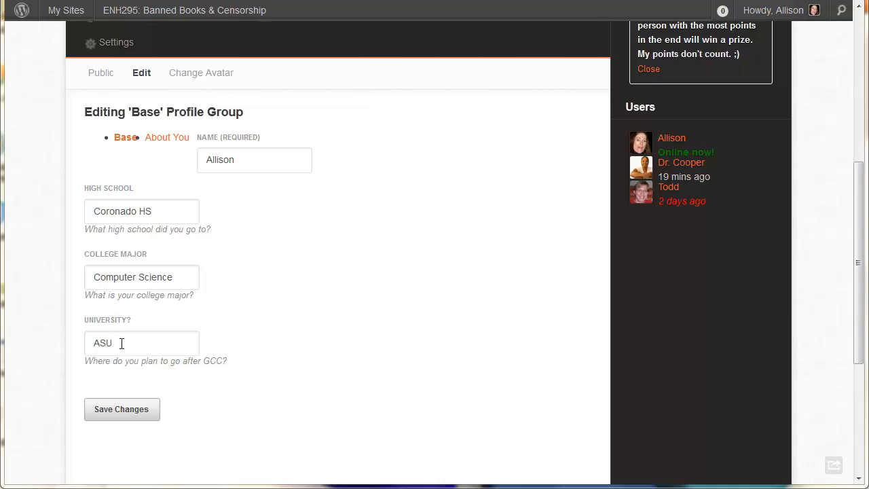
{"action": "left_click", "coordinate": [122, 409]}
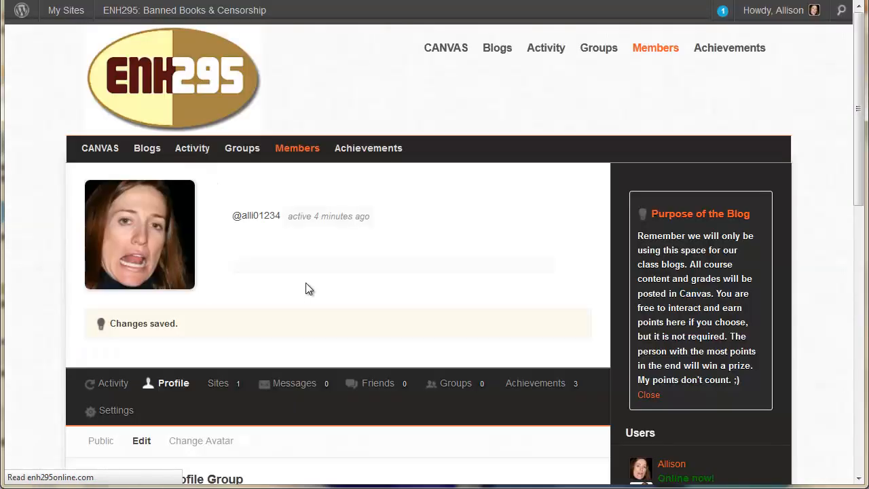
- Switch to the About You profile field group
{"action": "scroll", "coordinate": [326, 294], "scroll_direction": "down", "scroll_amount": 2}
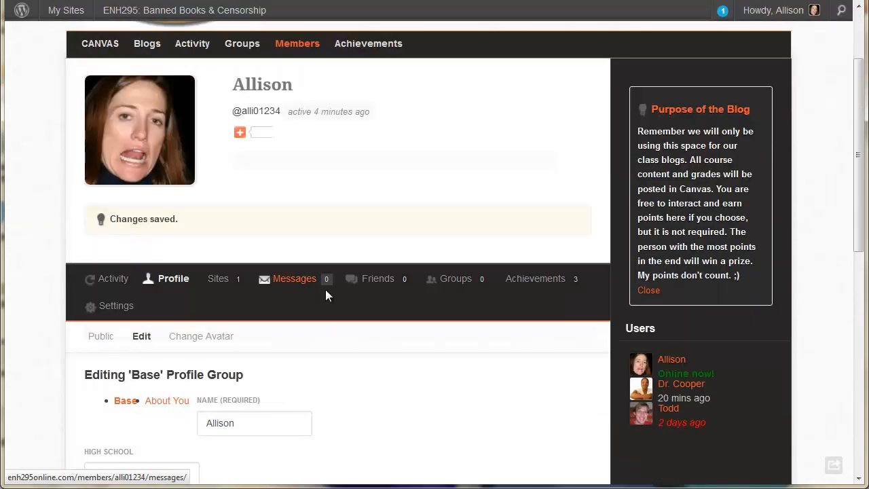
{"action": "scroll", "coordinate": [326, 295], "scroll_direction": "down", "scroll_amount": 6}
{"action": "scroll", "coordinate": [326, 295], "scroll_direction": "up", "scroll_amount": 2}
{"action": "scroll", "coordinate": [299, 286], "scroll_direction": "up", "scroll_amount": 1}
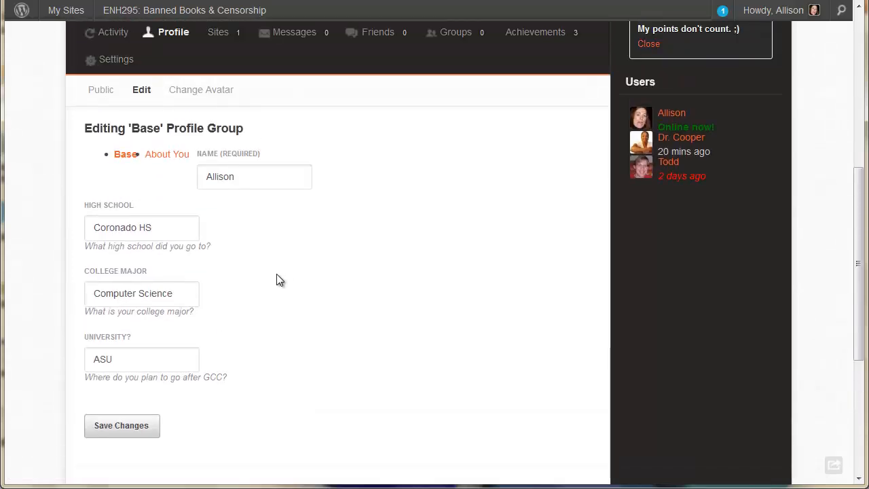
{"action": "scroll", "coordinate": [203, 183], "scroll_direction": "down", "scroll_amount": 1}
{"action": "scroll", "coordinate": [190, 200], "scroll_direction": "up", "scroll_amount": 2}
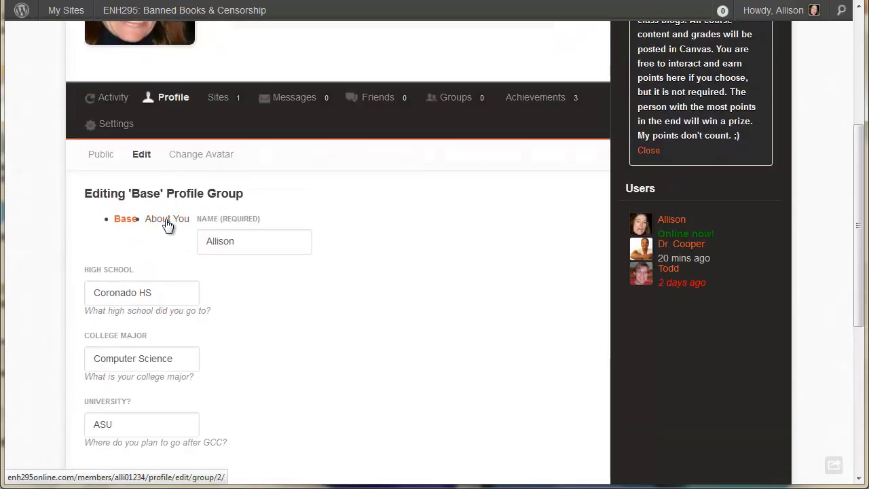
{"action": "left_click", "coordinate": [167, 220]}
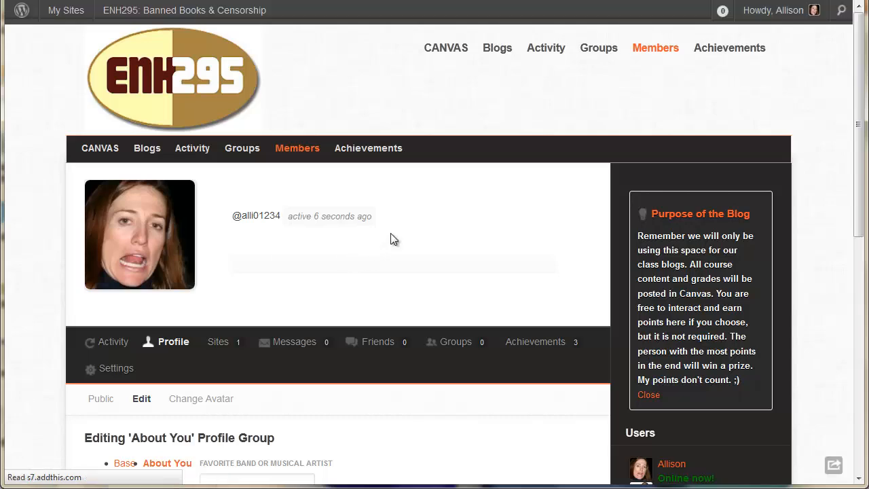
{"action": "scroll", "coordinate": [391, 233], "scroll_direction": "down", "scroll_amount": 3}
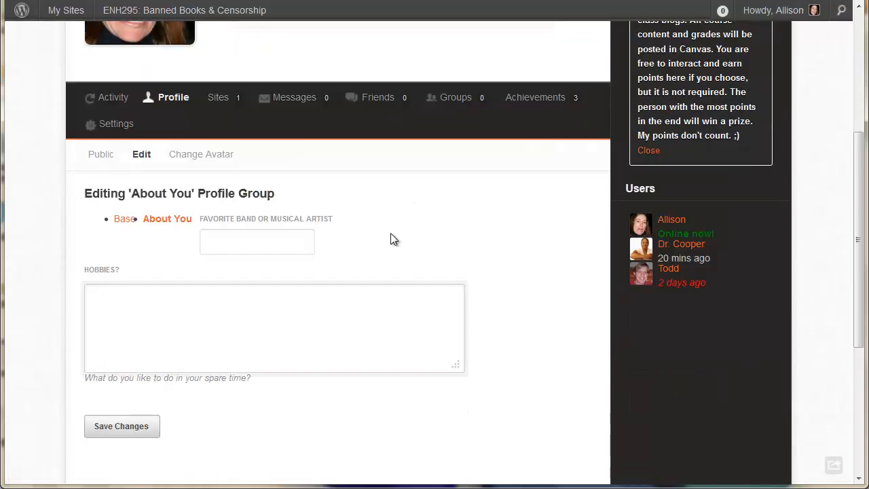
- Enter favorite band Duran Duran and hobbies computer, music, old movies, old cars, then save
{"action": "left_click", "coordinate": [235, 243]}
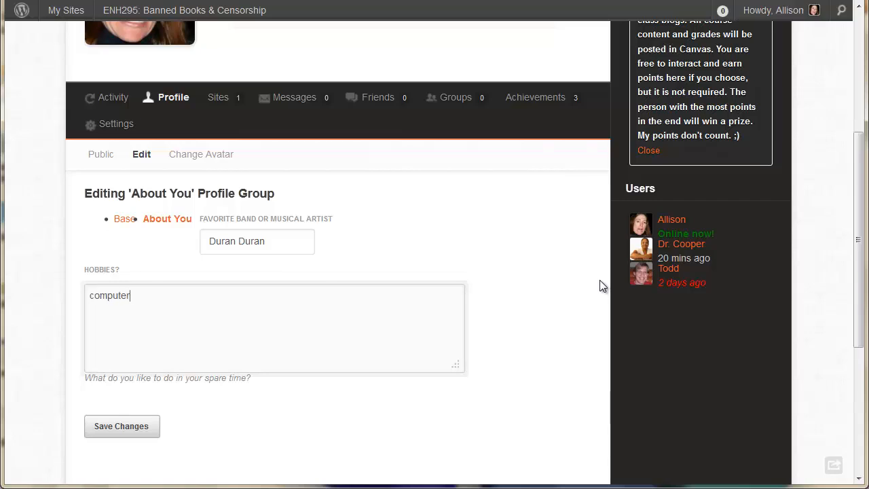
{"action": "type", "text": ", music, old movies, old cars"}
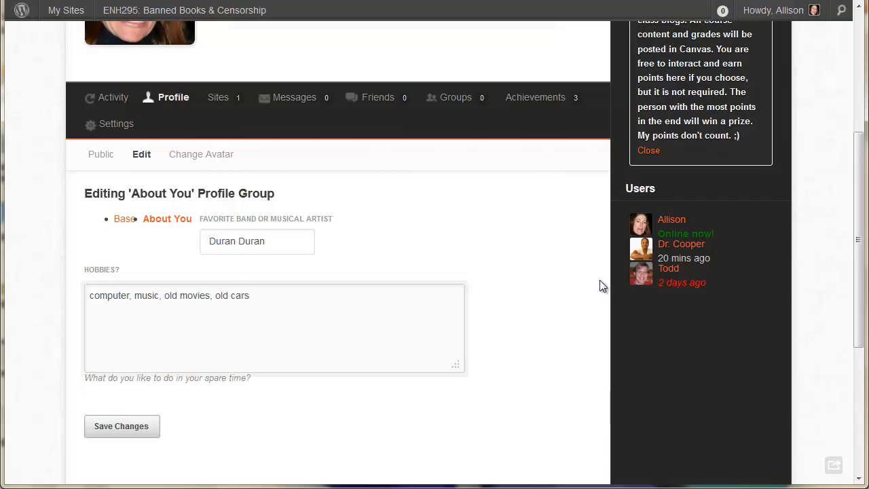
{"action": "left_click", "coordinate": [119, 429]}
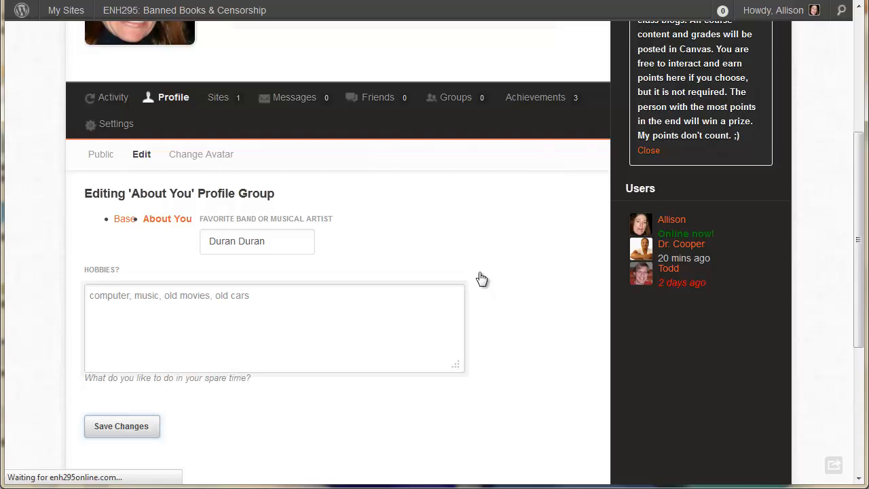
{"action": "scroll", "coordinate": [276, 246], "scroll_direction": "down", "scroll_amount": 2}
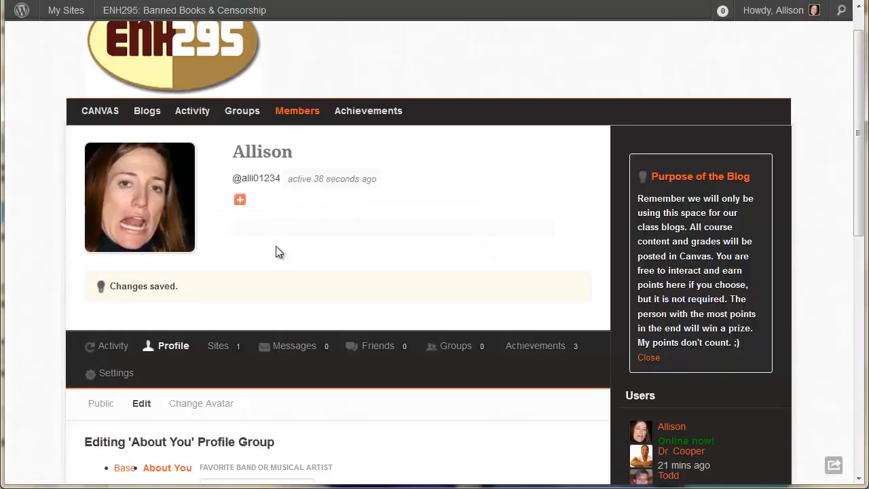
{"action": "scroll", "coordinate": [191, 277], "scroll_direction": "down", "scroll_amount": 4}
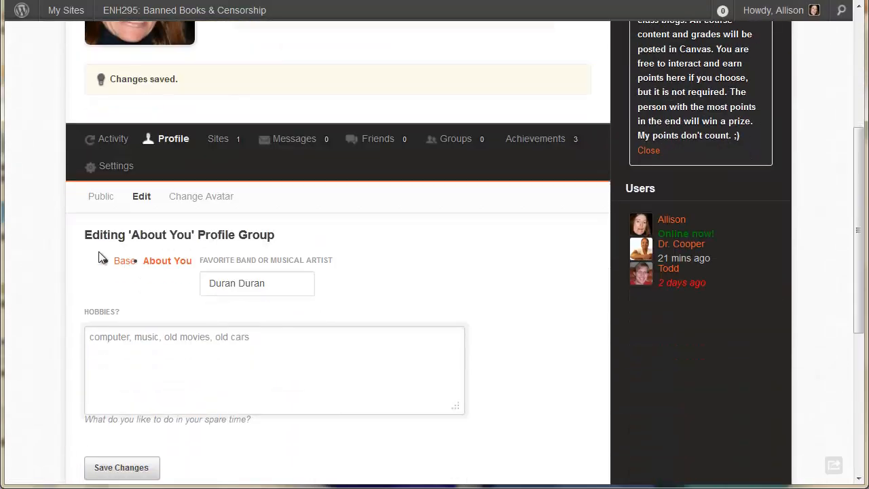
- Check the Public profile shows the saved Base and About You details, then open Members
{"action": "left_click", "coordinate": [101, 199]}
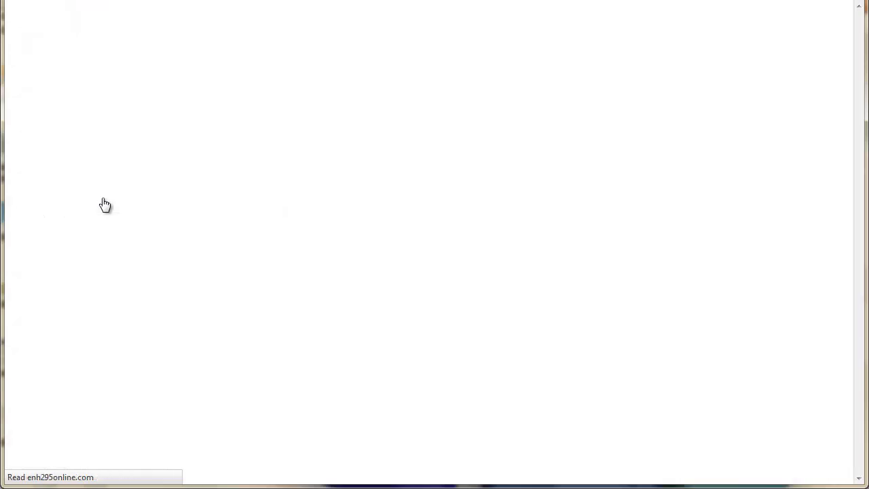
{"action": "scroll", "coordinate": [577, 260], "scroll_direction": "down", "scroll_amount": 2}
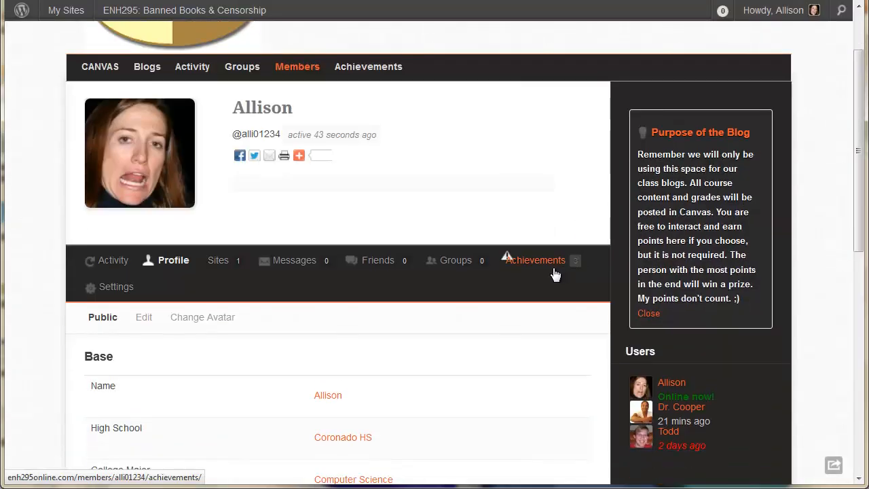
{"action": "double_click", "coordinate": [261, 111]}
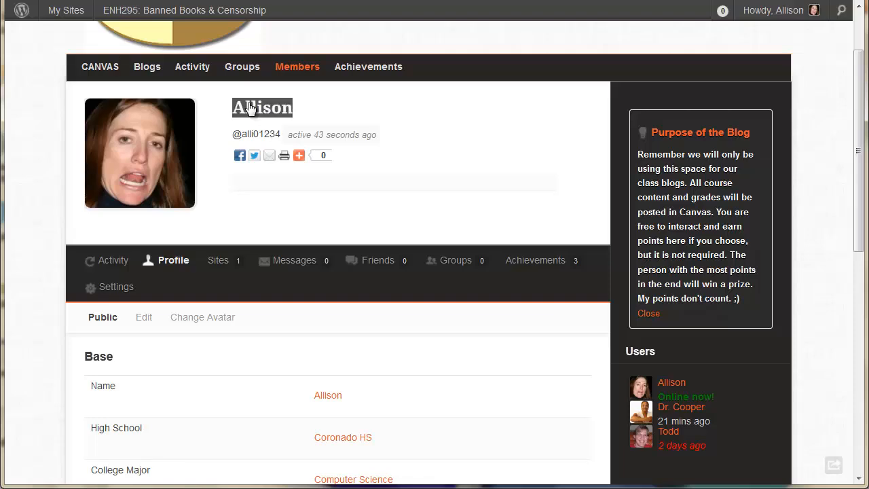
{"action": "left_click", "coordinate": [254, 131]}
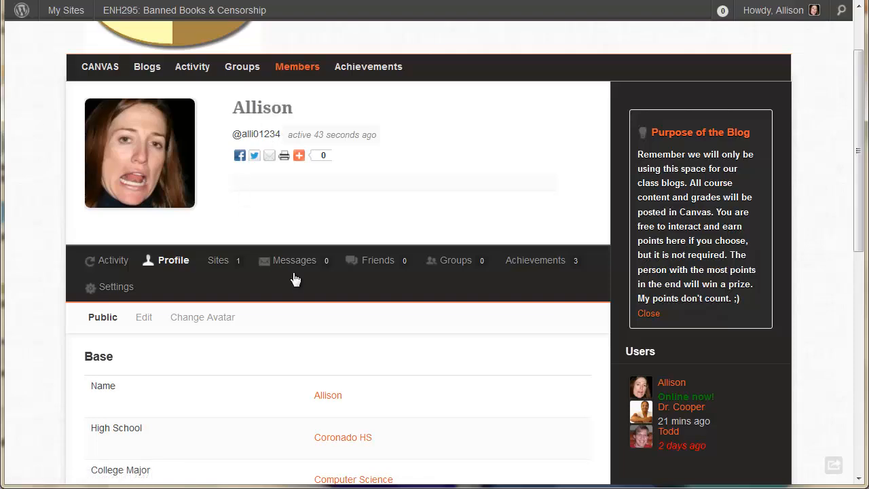
{"action": "scroll", "coordinate": [294, 277], "scroll_direction": "down", "scroll_amount": 6}
{"action": "scroll", "coordinate": [444, 306], "scroll_direction": "up", "scroll_amount": 6}
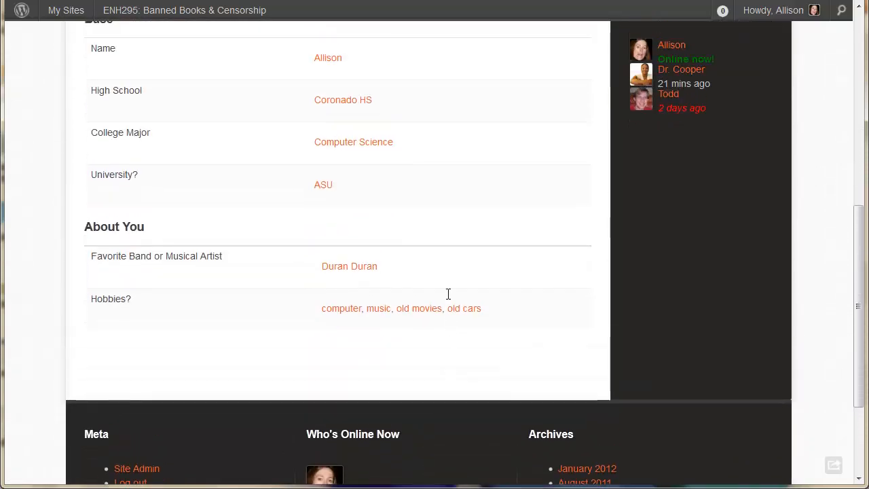
{"action": "scroll", "coordinate": [448, 300], "scroll_direction": "up", "scroll_amount": 2}
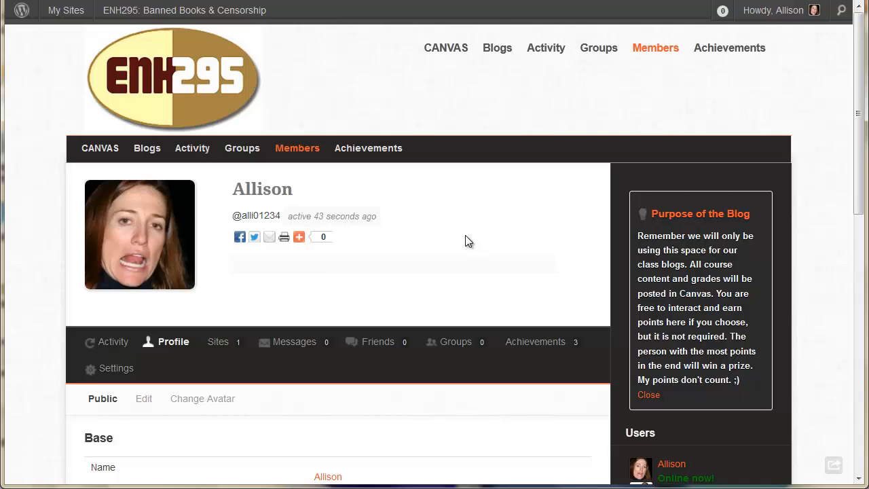
{"action": "left_click", "coordinate": [644, 53]}
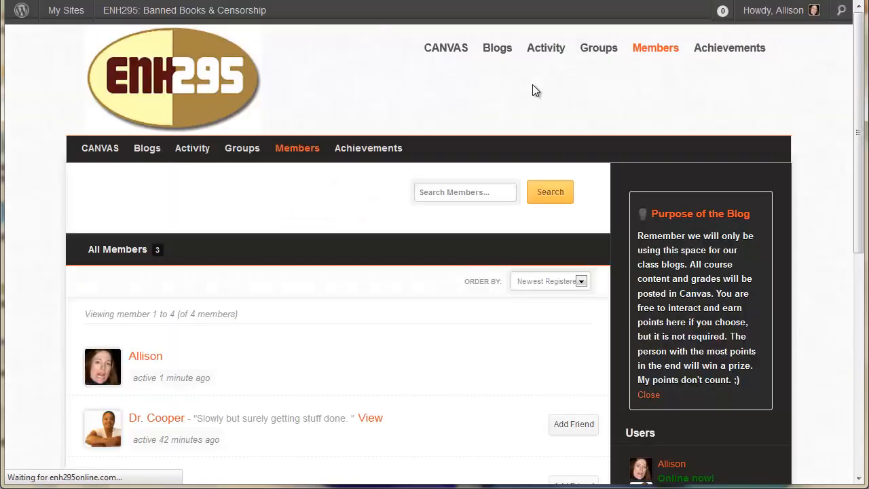